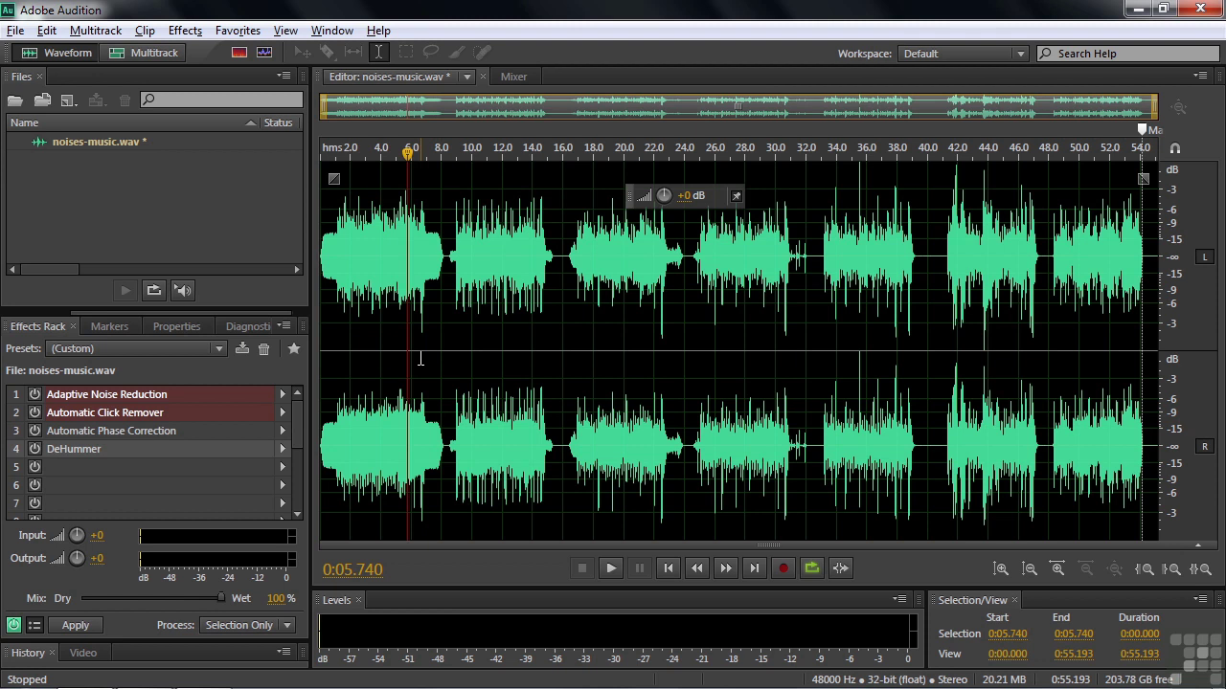
Check the wave files available in the noises folder without opening one, and review the Noise Reduction / Restoration effects
double_click(94, 199)
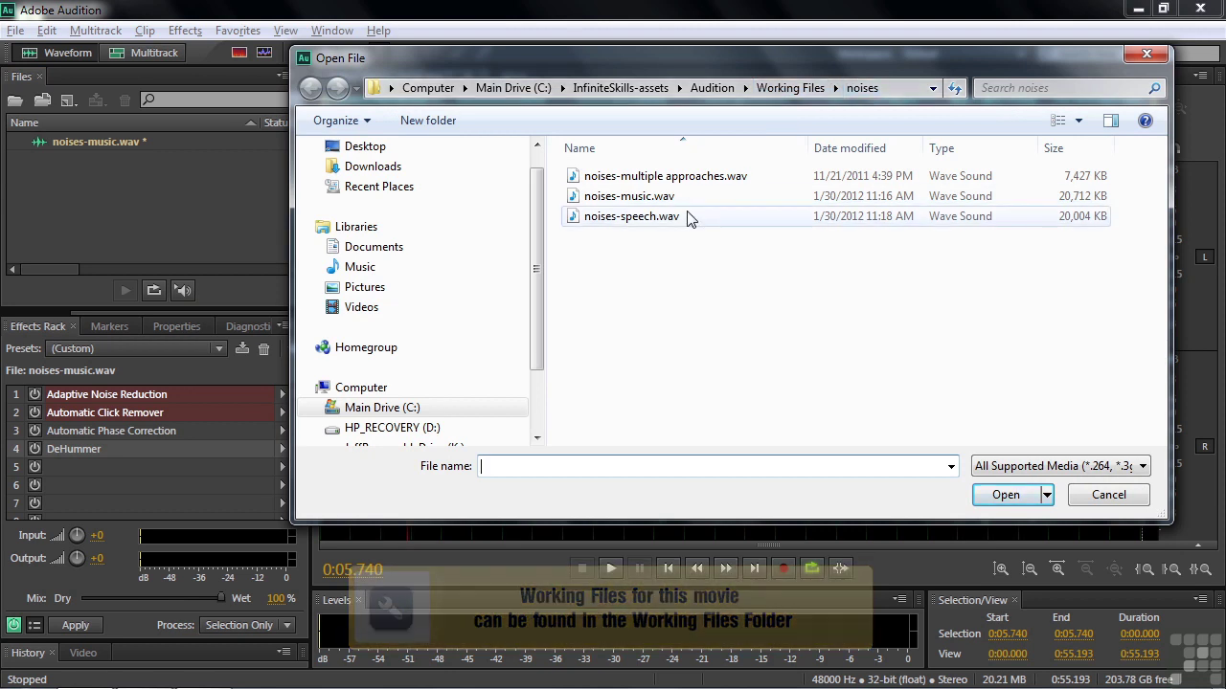
left_click(1102, 498)
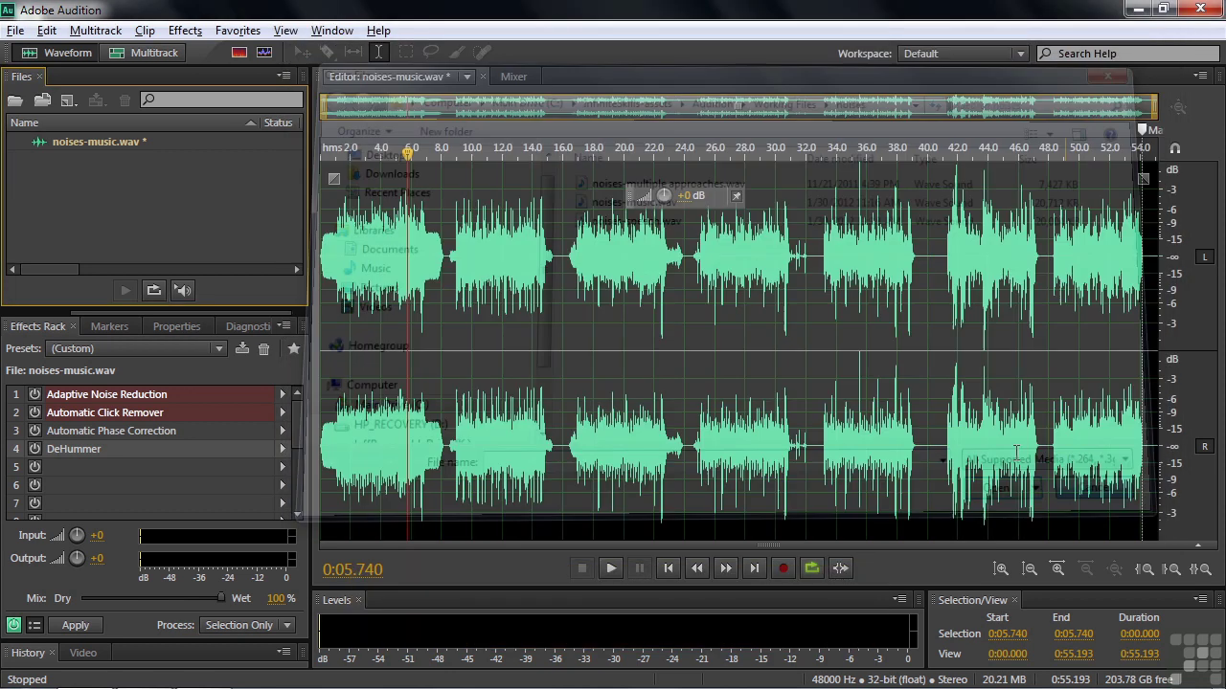
left_click(183, 31)
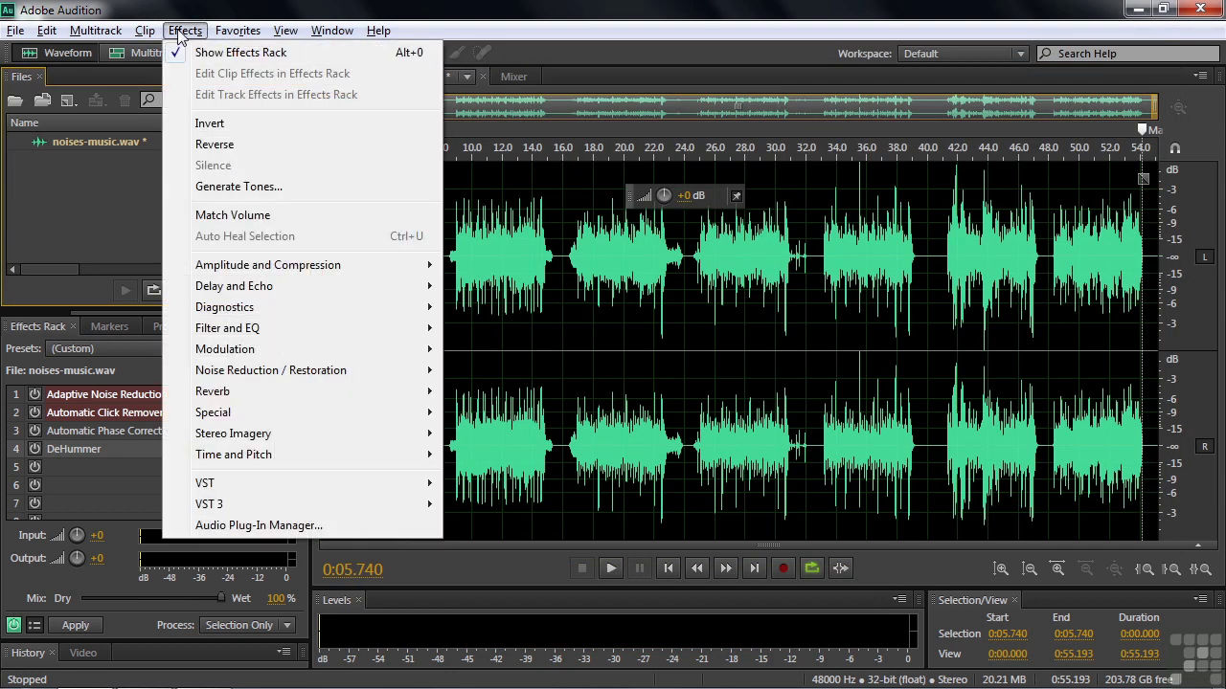
mouse_move(266, 370)
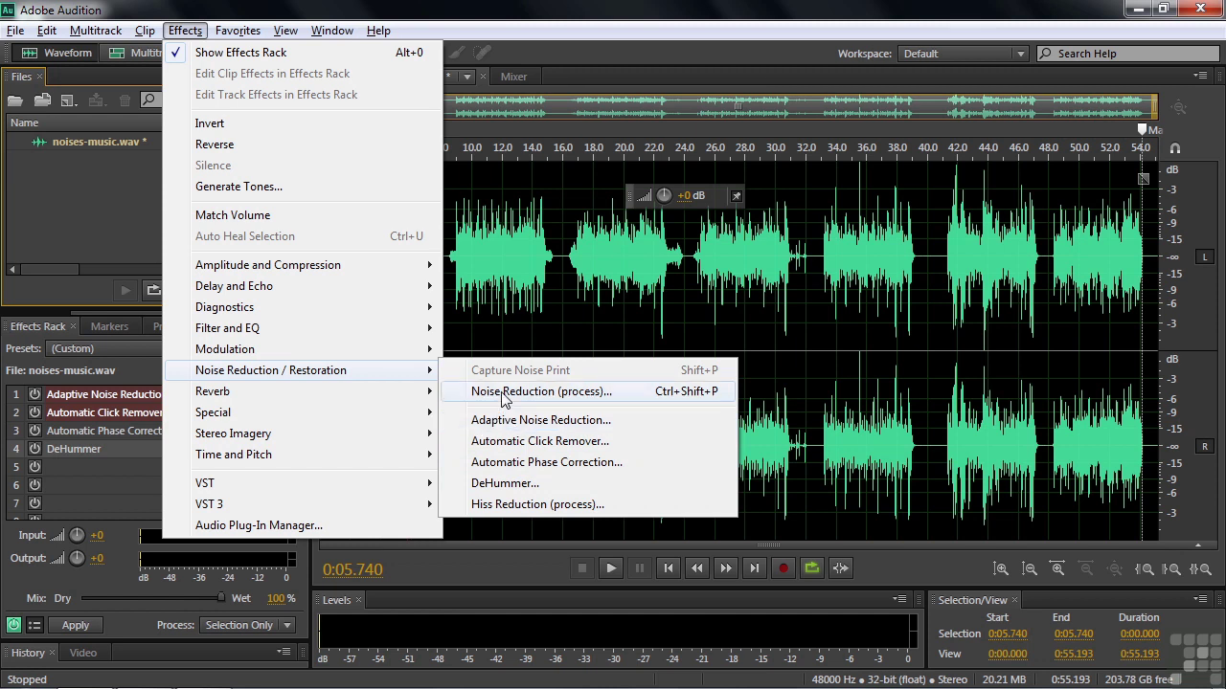
Open the rack's Adaptive Noise Reduction settings and play the unprocessed audio from about 8.5 seconds
double_click(94, 396)
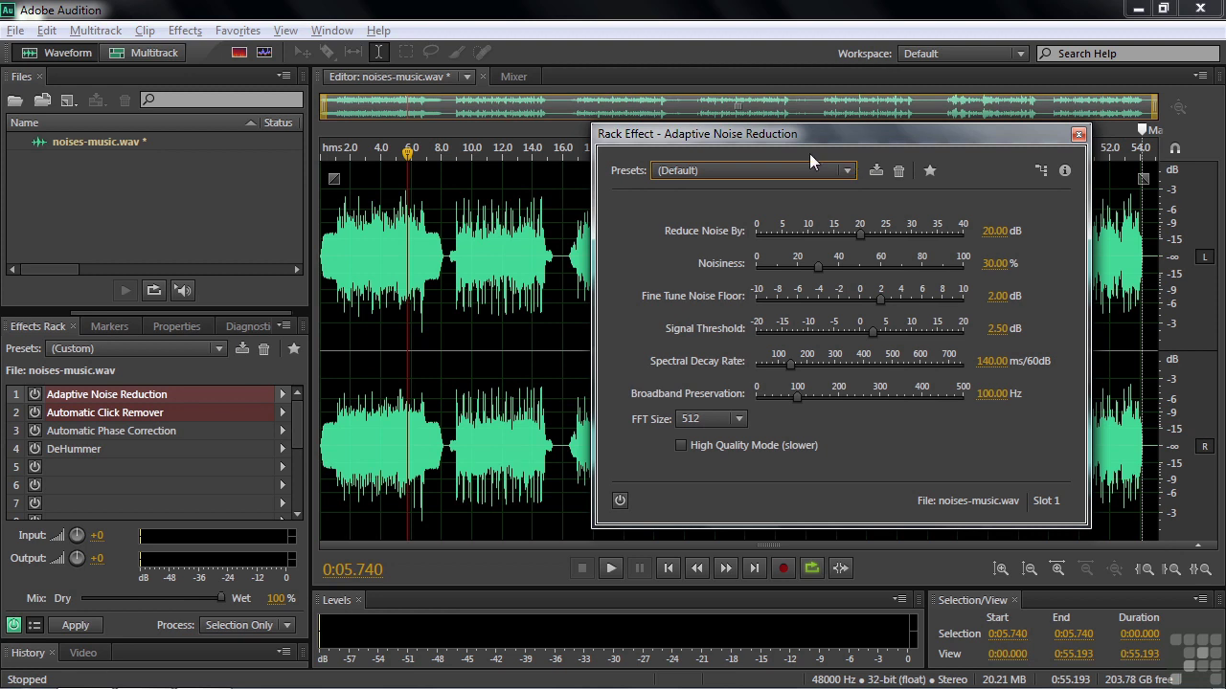
left_click_drag(409, 153, 450, 177)
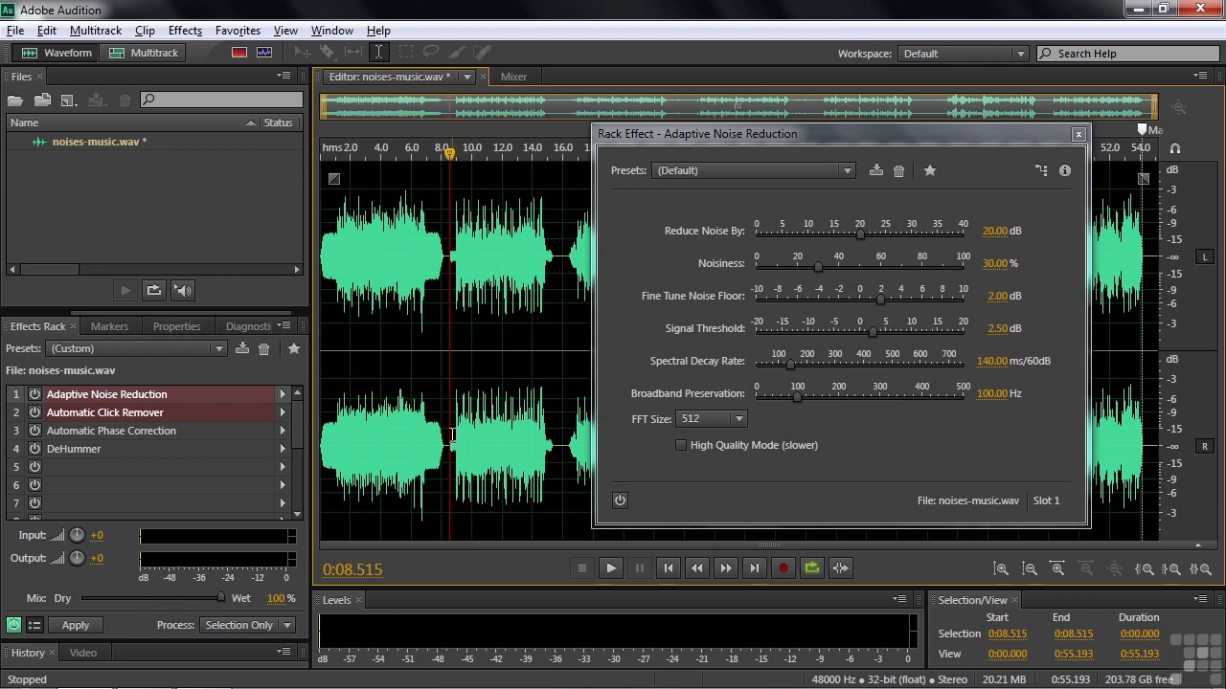
key("space")
key("space")
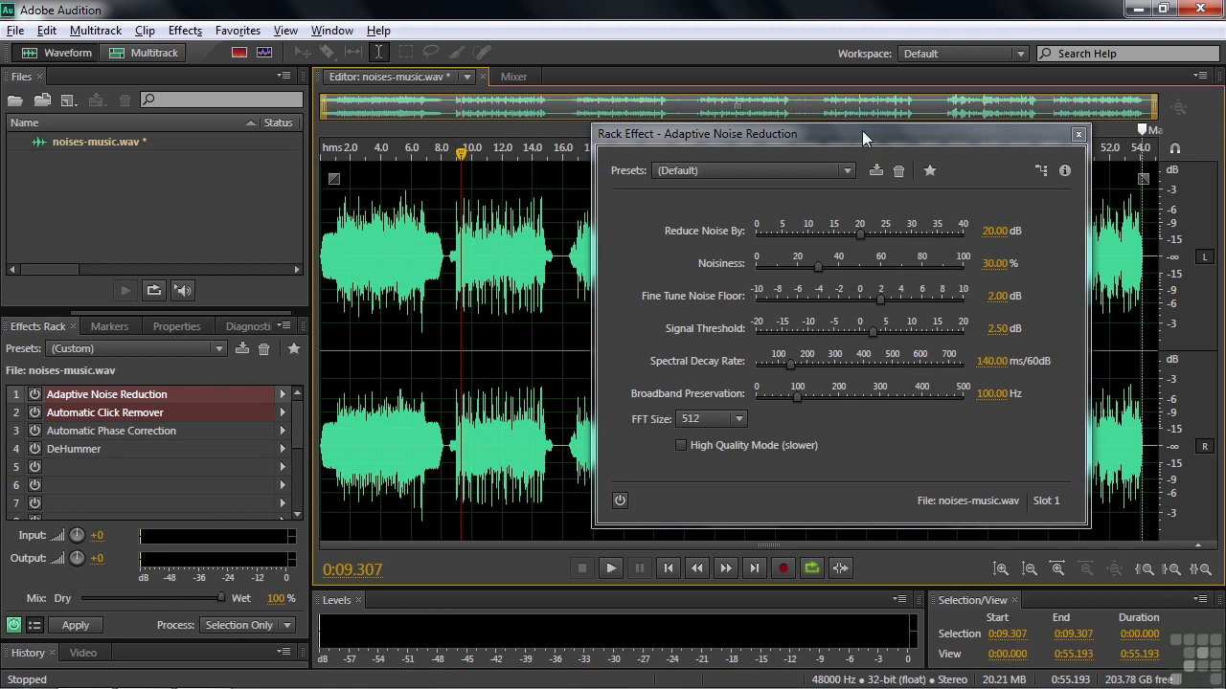
Enable Adaptive Noise Reduction and preview the second music section with it, starting from about 8.45 seconds
left_click(619, 499)
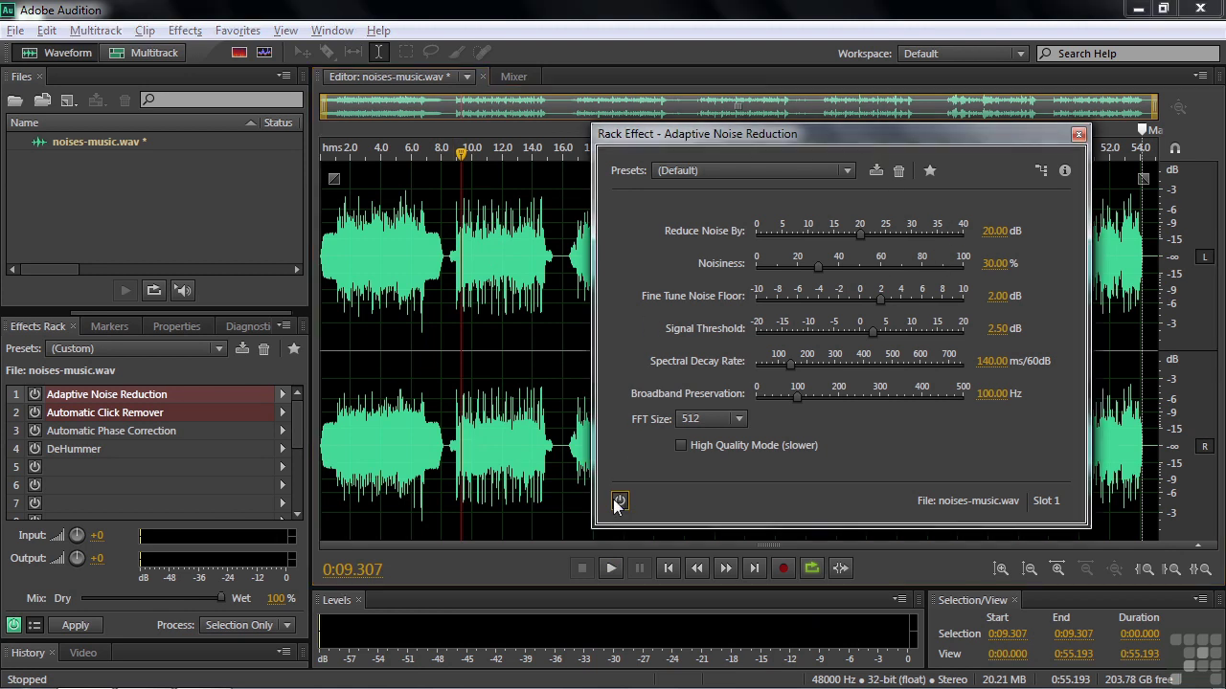
left_click(452, 158)
key("space")
key("space")
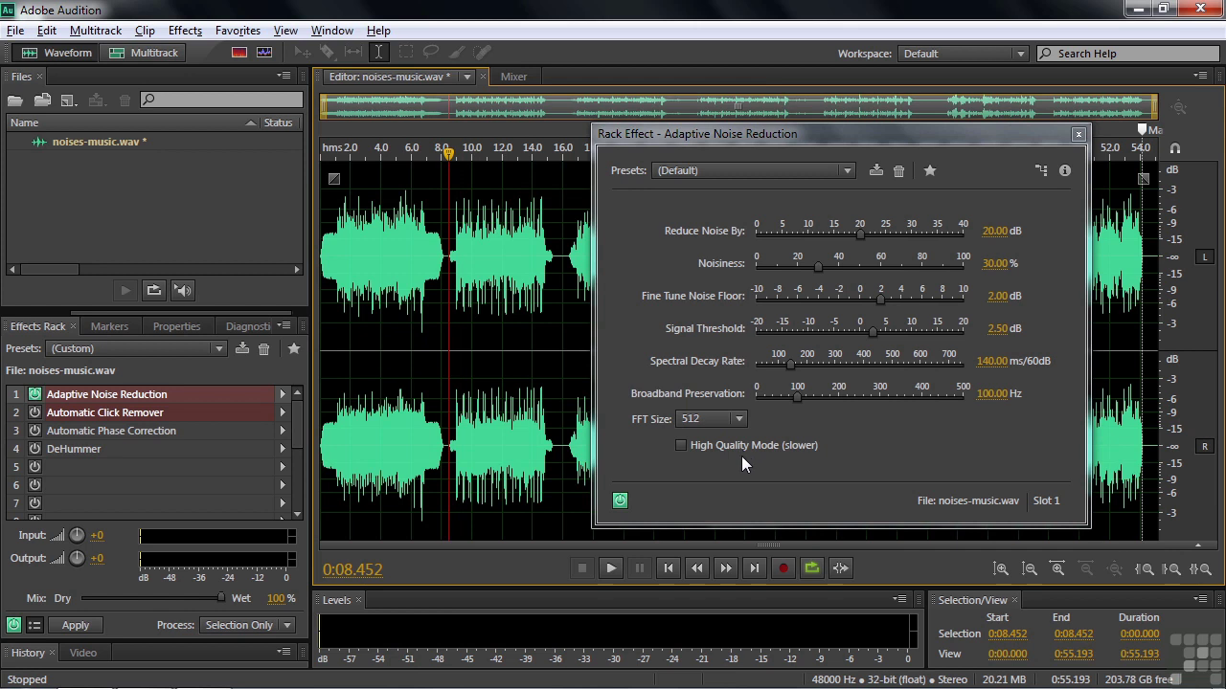
key("space")
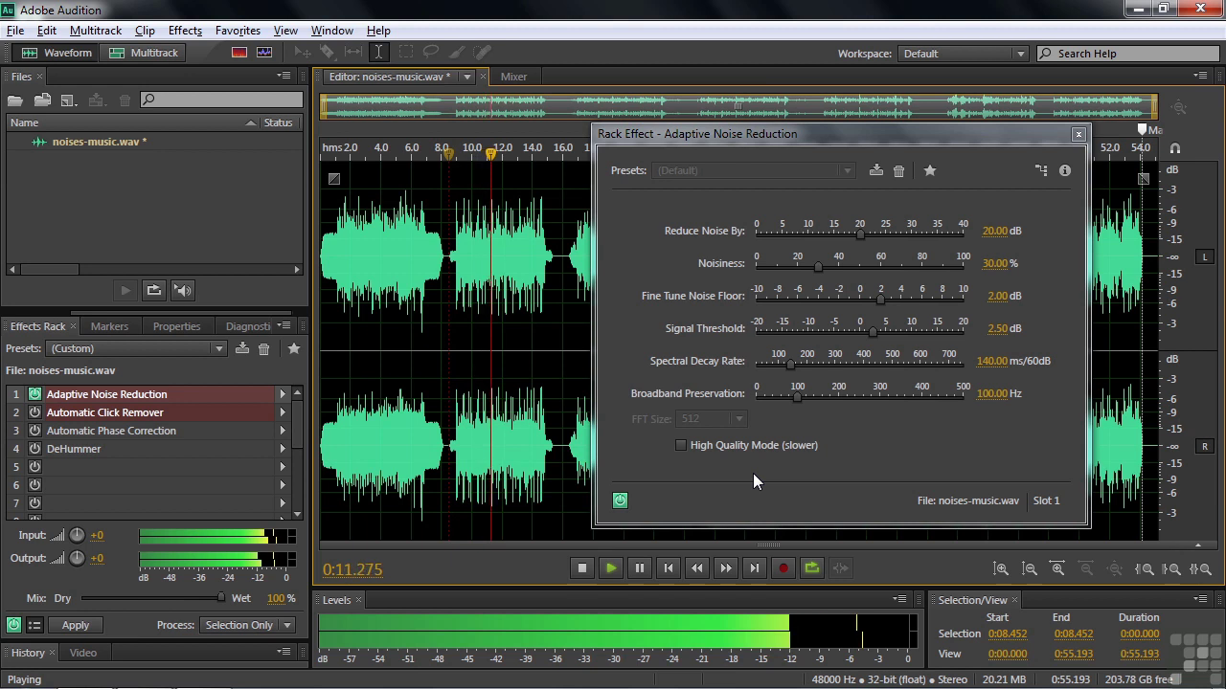
key("space")
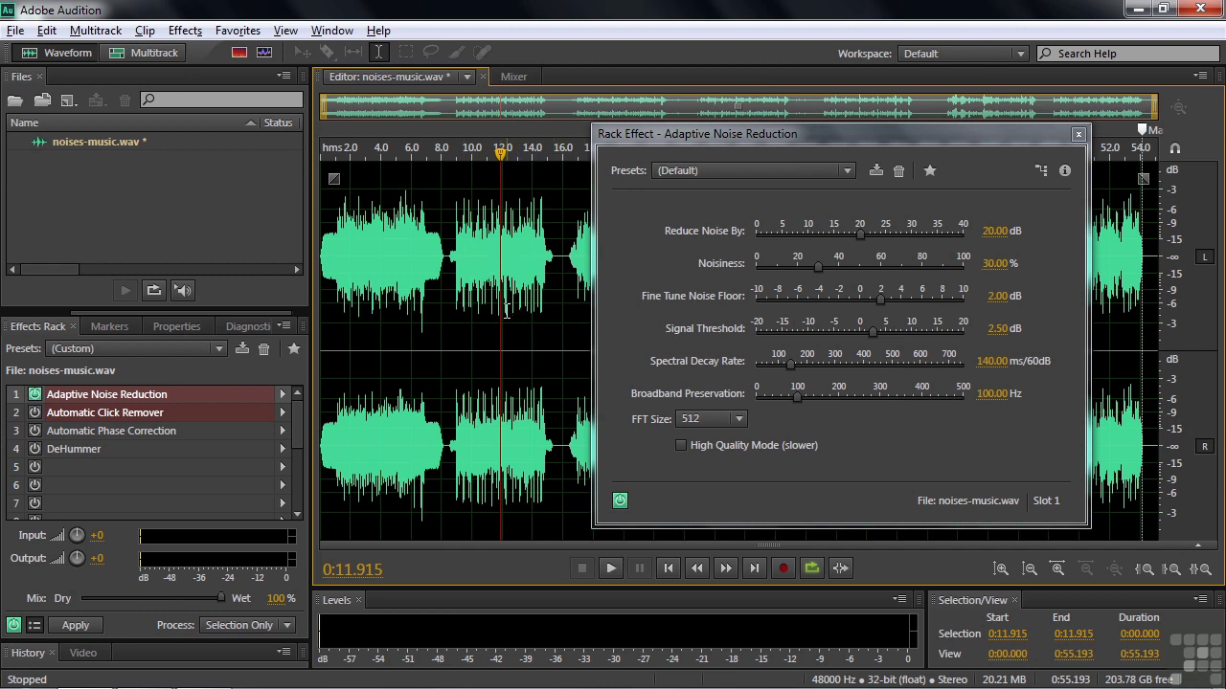
key("space")
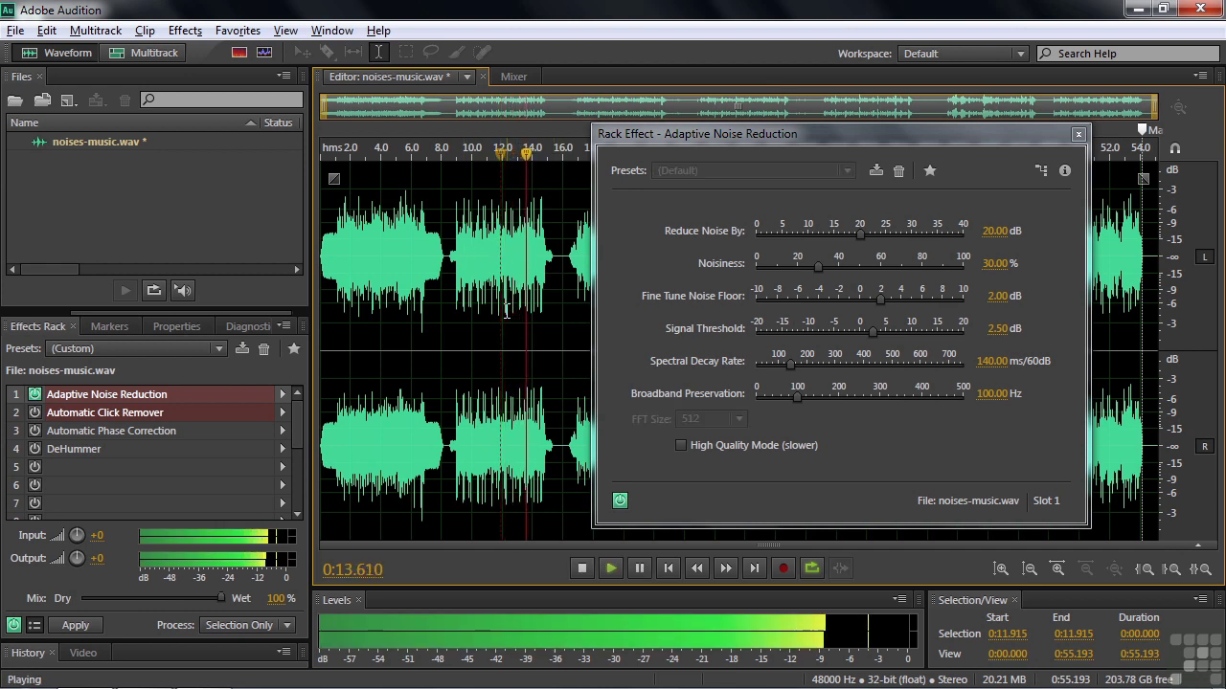
key("space")
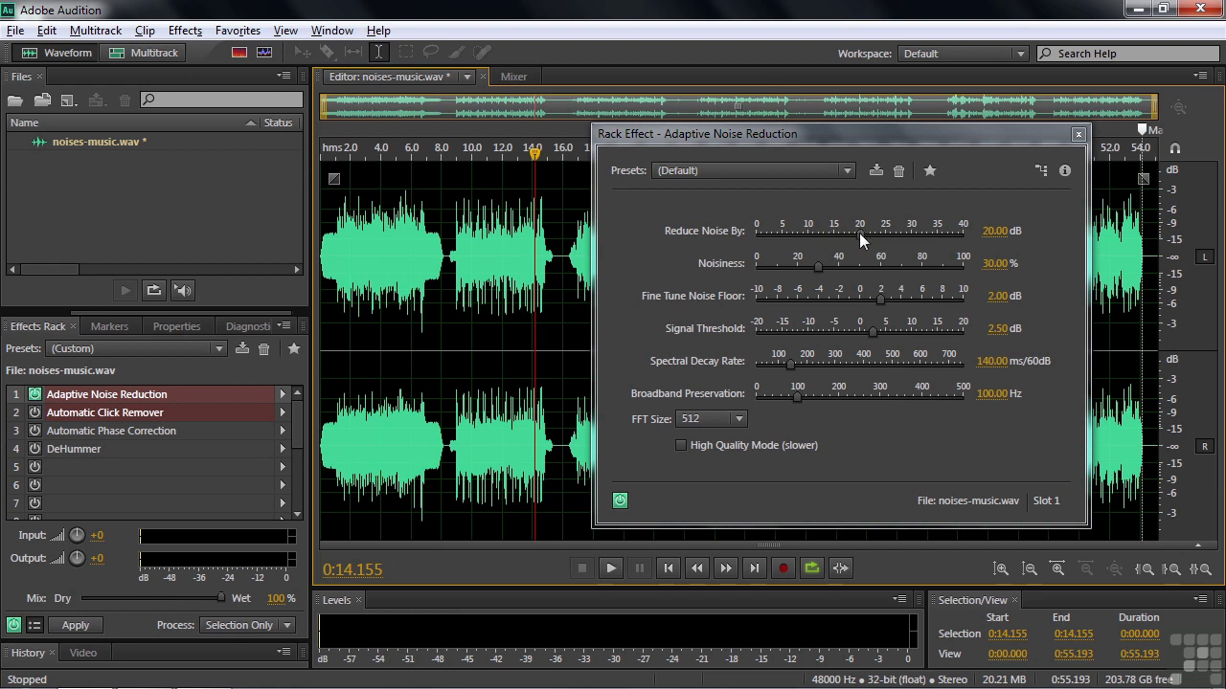
During playback from about 8.3 seconds, set Reduce Noise By to 21.29 dB and Noisiness to 91.29%, and close and bypass the effect
left_click_drag(534, 154, 447, 180)
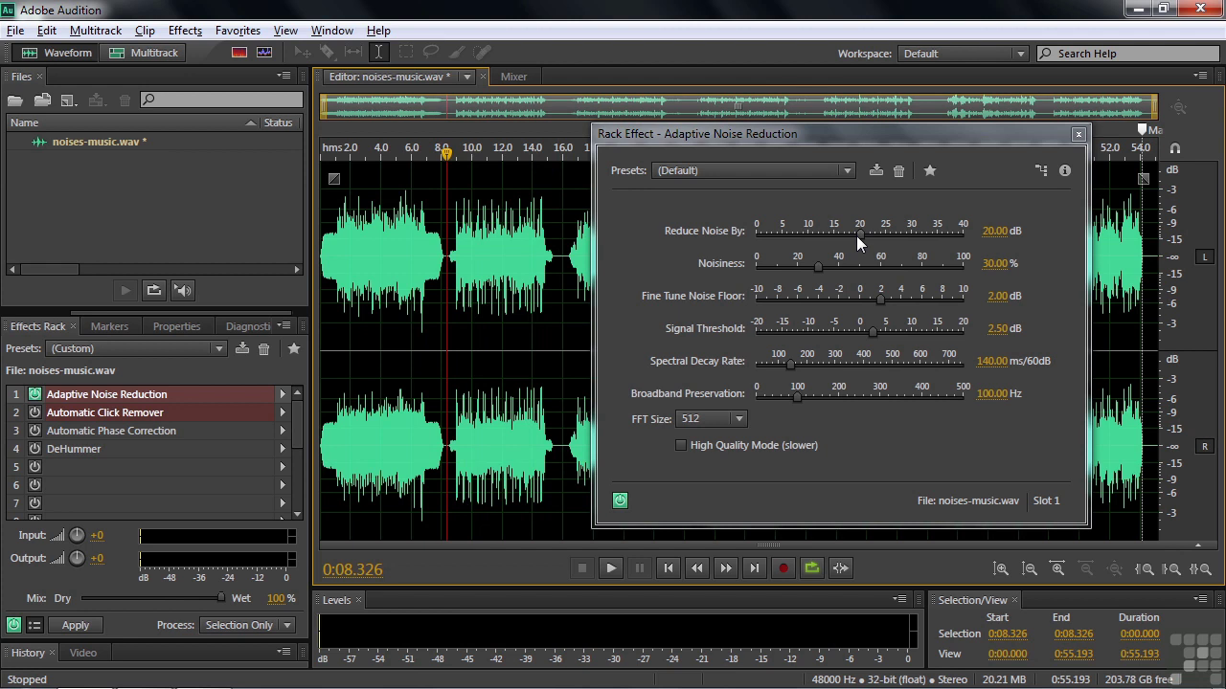
key("space")
left_click_drag(859, 234, 948, 272)
key("space")
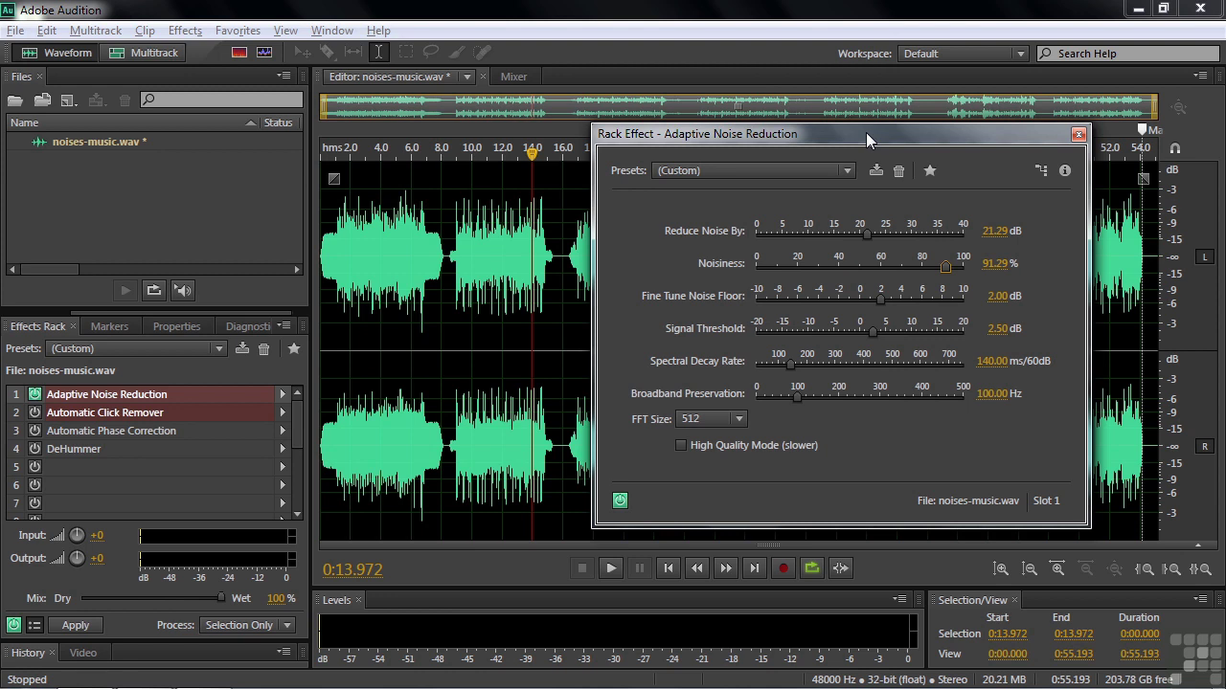
left_click(1078, 134)
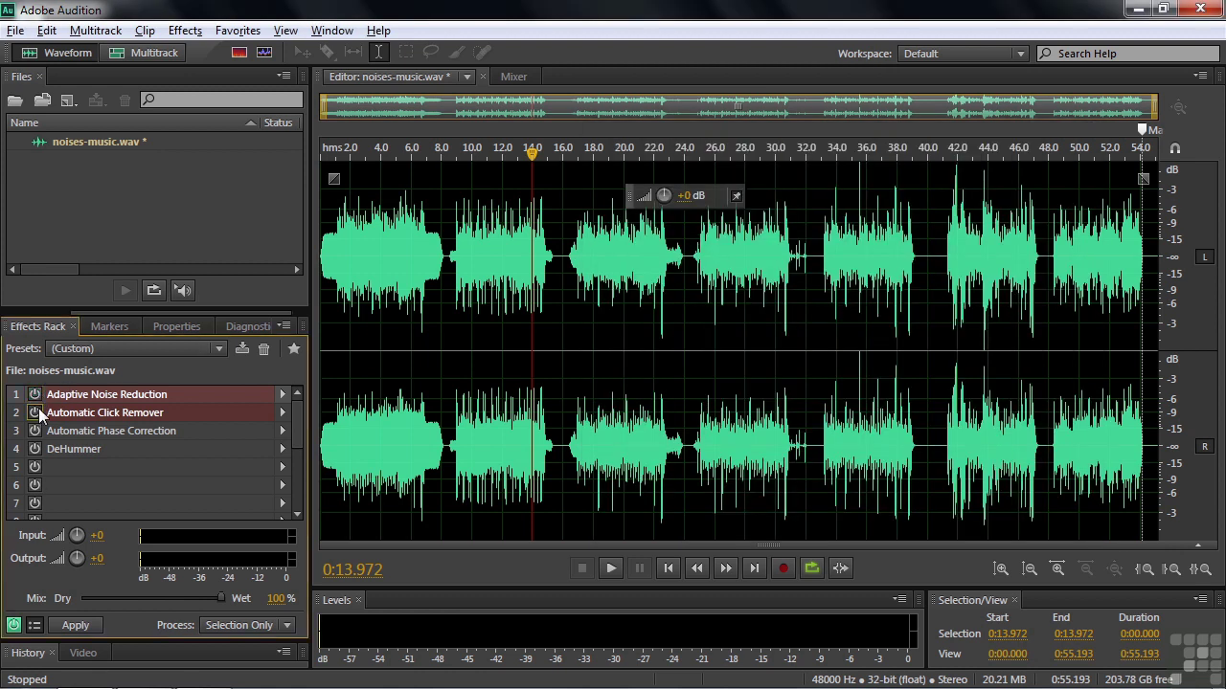
Enable the rack's Automatic Click Remover with its settings open, and scan the file with the DeClicker diagnostic
double_click(78, 415)
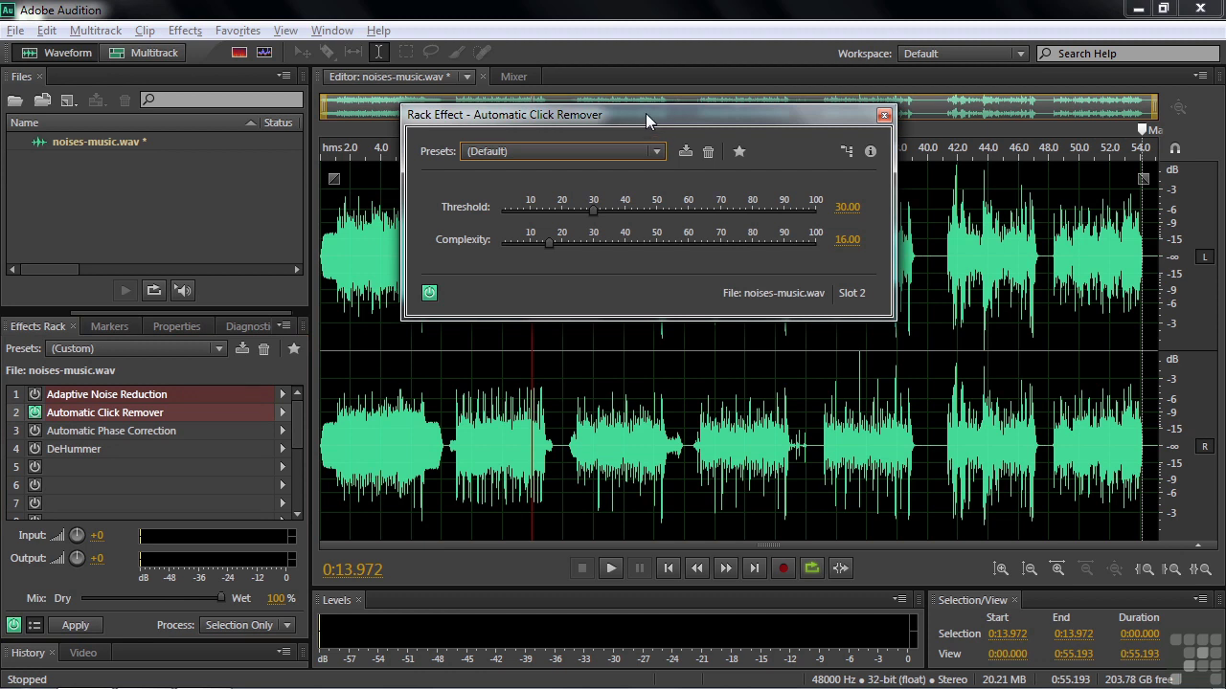
left_click(186, 31)
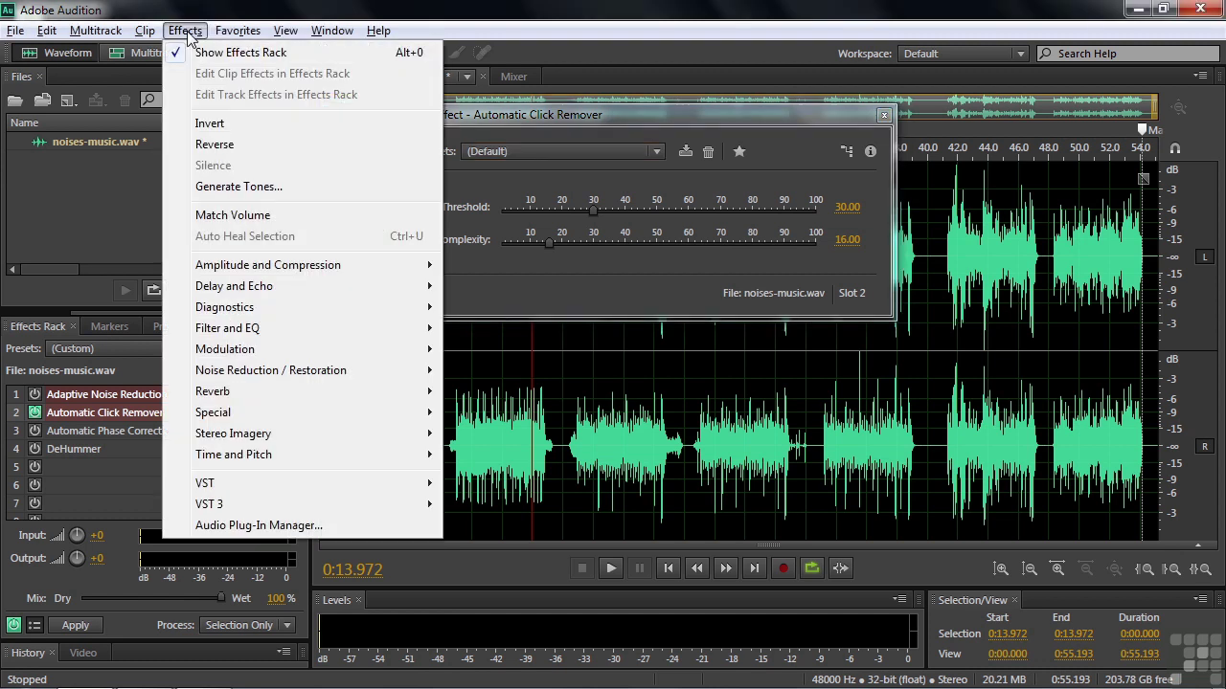
mouse_move(240, 309)
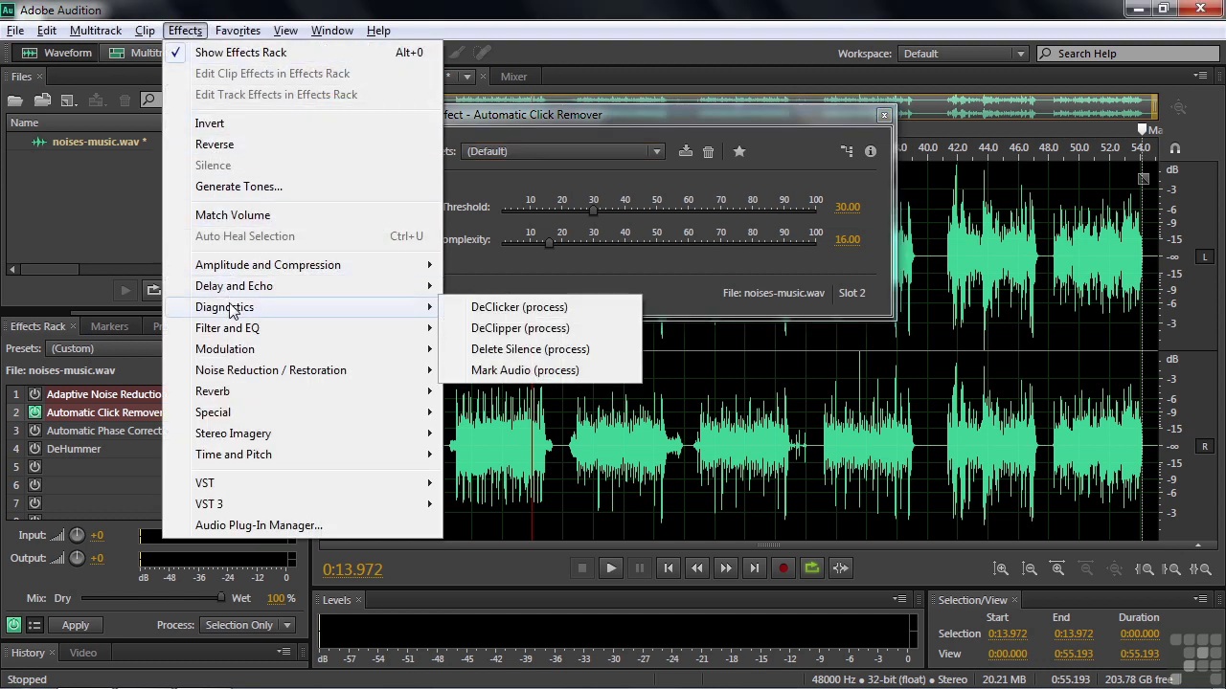
left_click(525, 314)
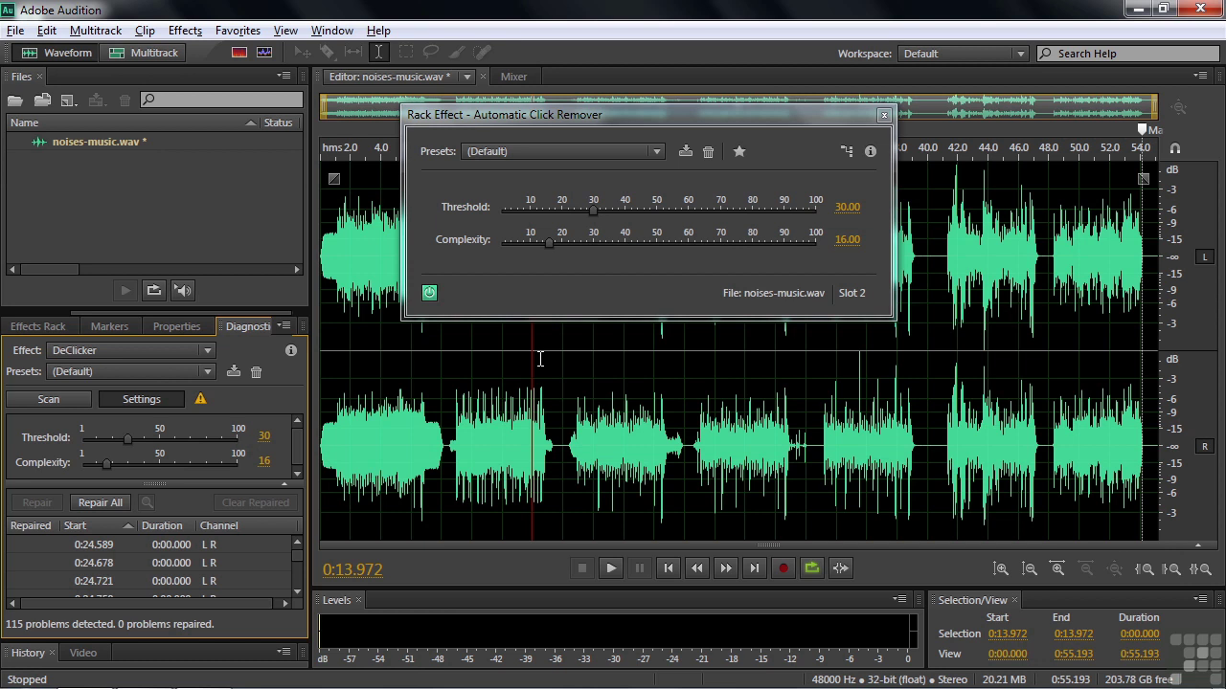
left_click_drag(613, 117, 618, 117)
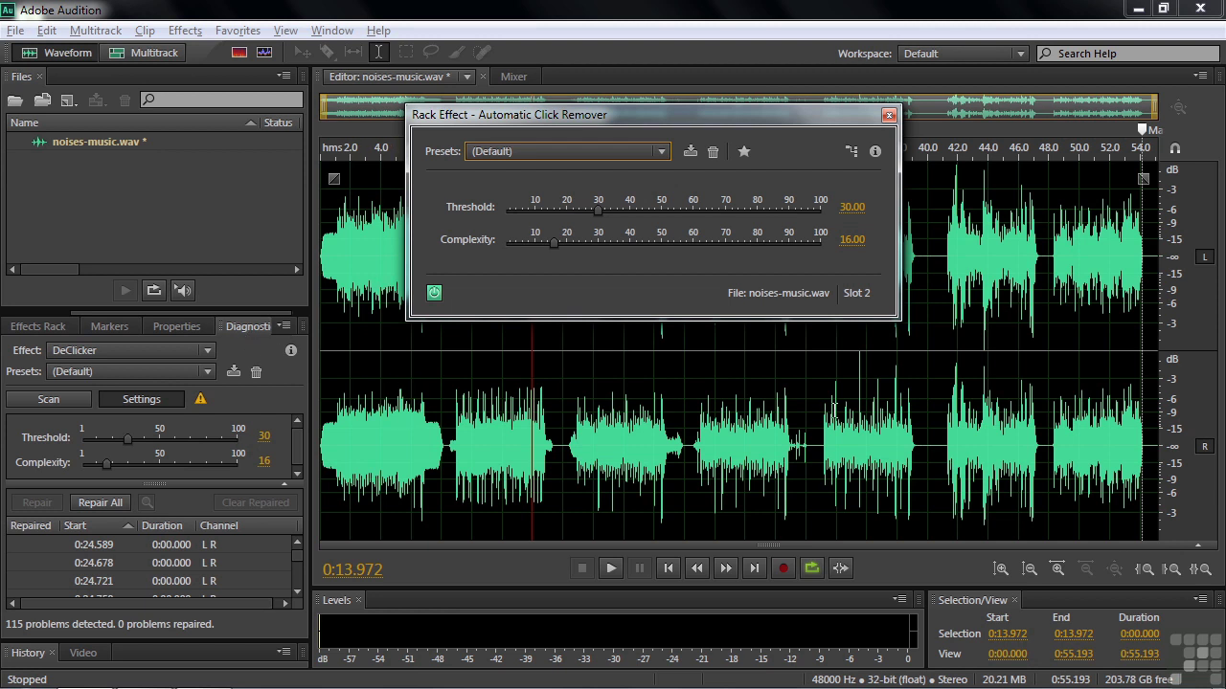
left_click(299, 556)
mouse_move(299, 556)
left_mouse_down()
mouse_move(298, 590)
mouse_move(299, 561)
left_mouse_up()
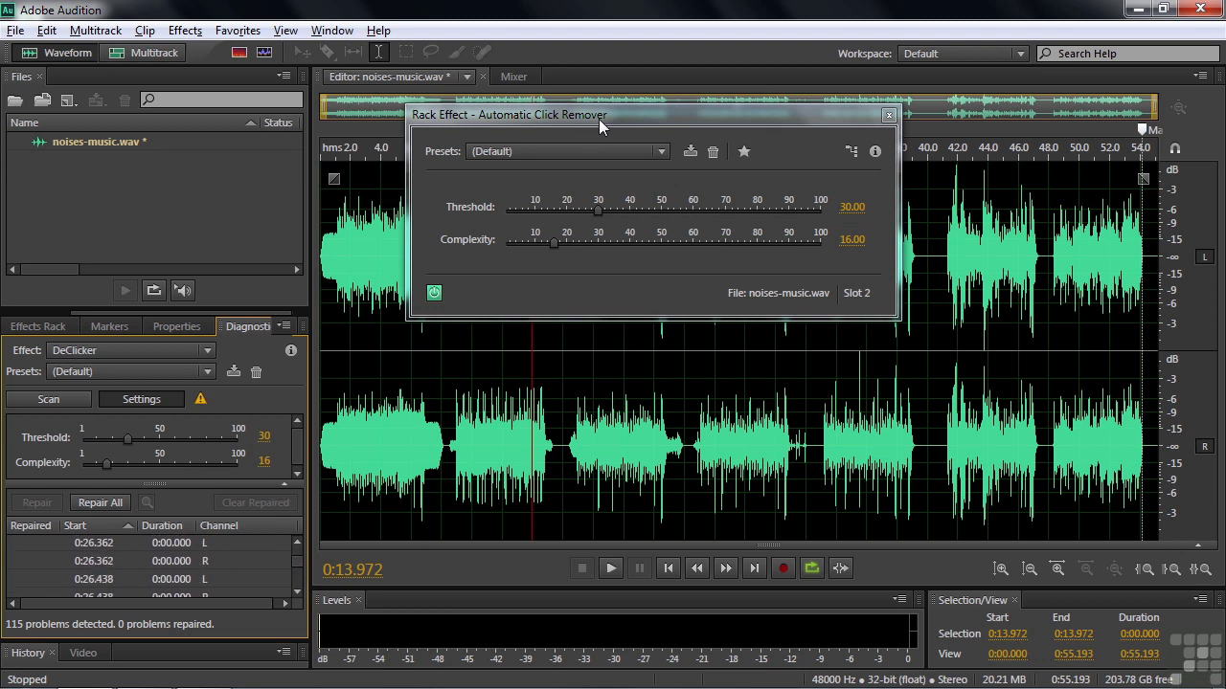
Return to the effects rack and set the Automatic Click Remover's Threshold to 5.63 and Complexity to 60.84
left_click(39, 327)
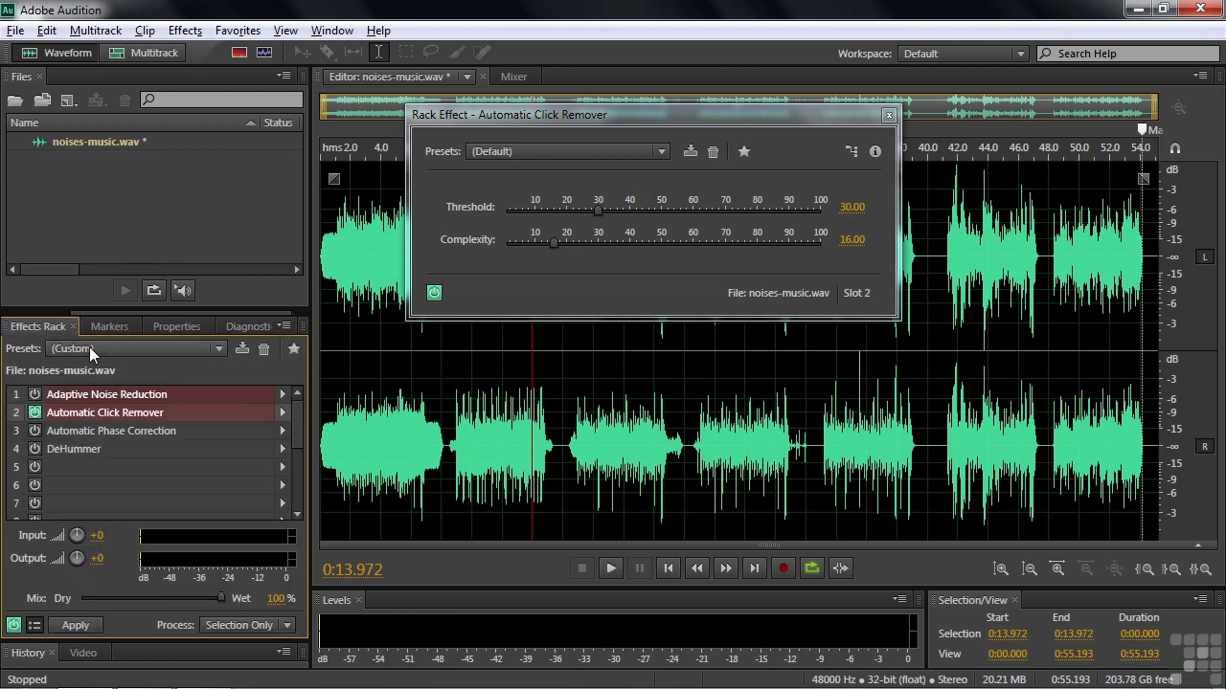
left_click_drag(597, 210, 521, 227)
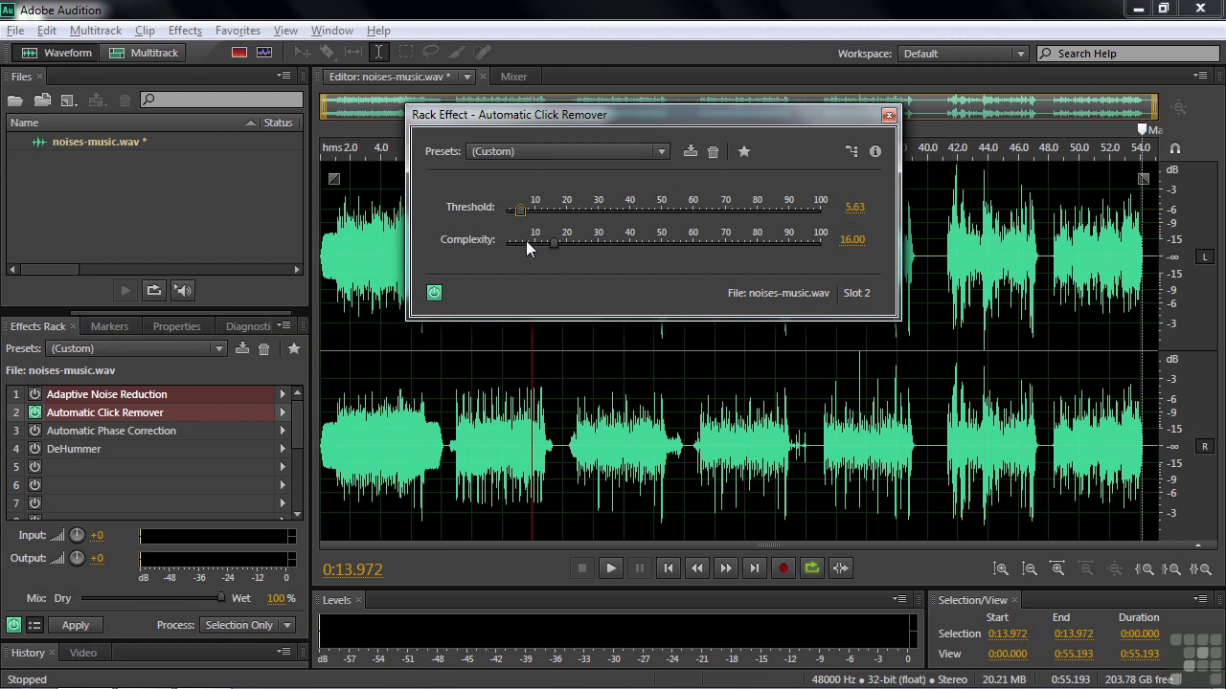
left_click_drag(553, 242, 726, 252)
left_click_drag(728, 241, 697, 240)
Preview the click removal from about 24.5 seconds, 33.4 seconds and 36.6 seconds
left_click(691, 426)
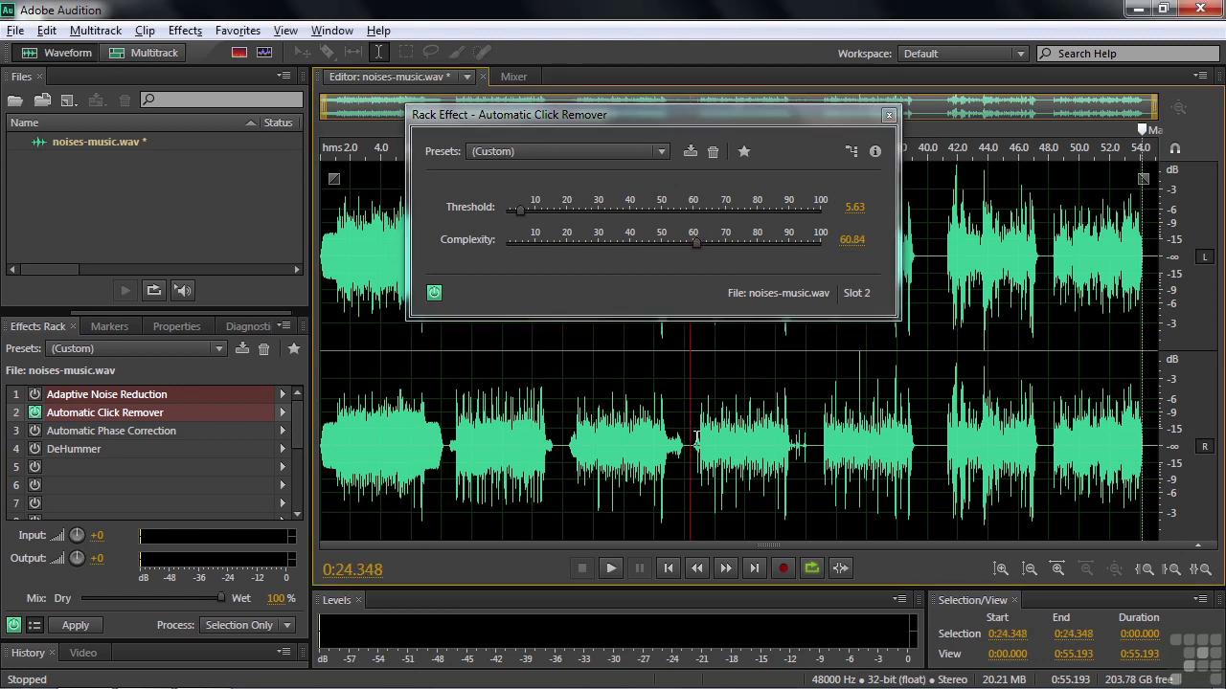
left_click(693, 442)
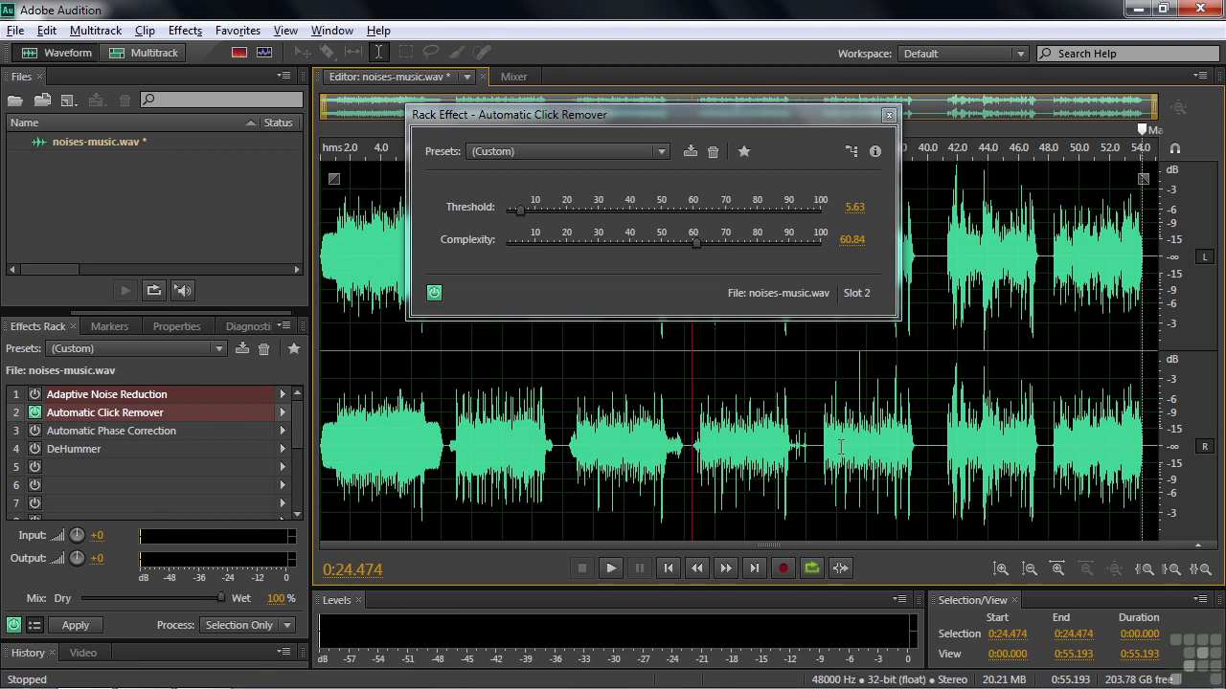
key("space")
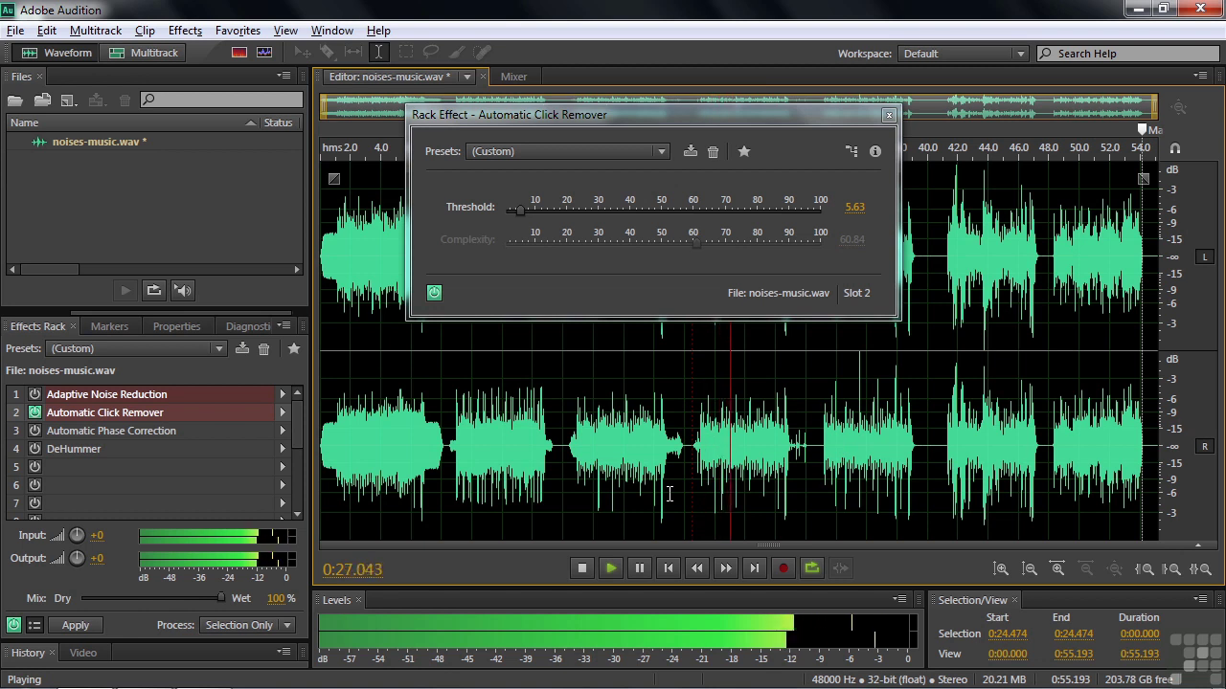
key("space")
left_click(825, 450)
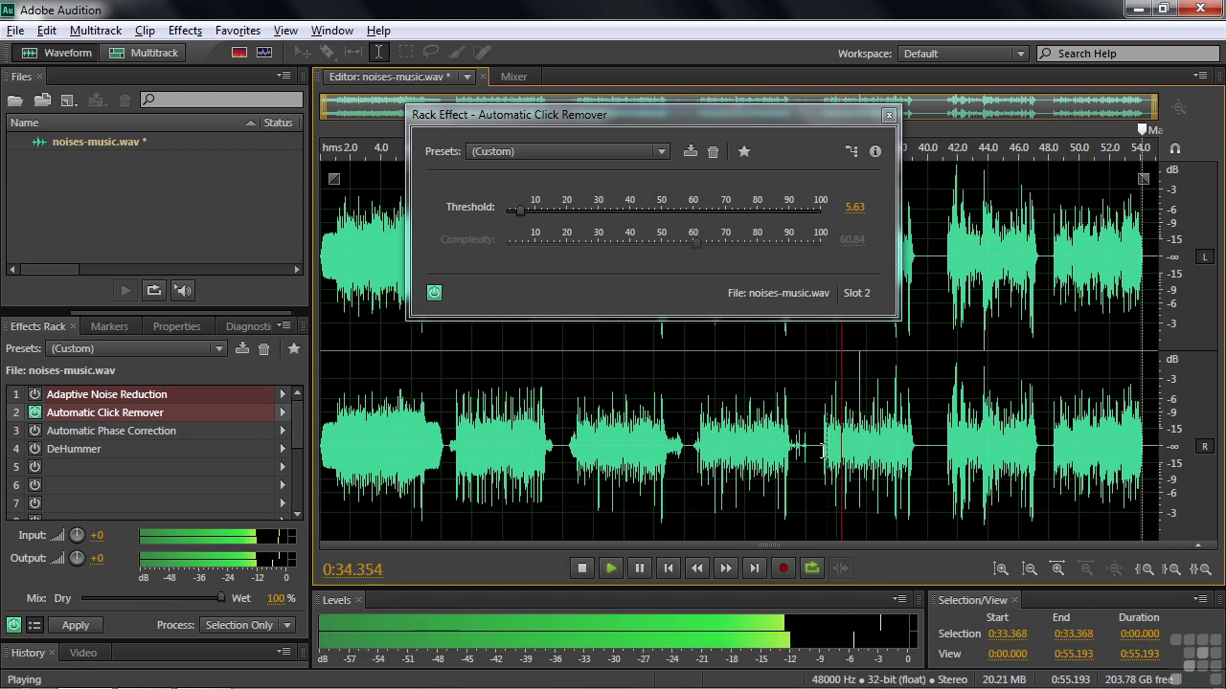
key("space")
key("space")
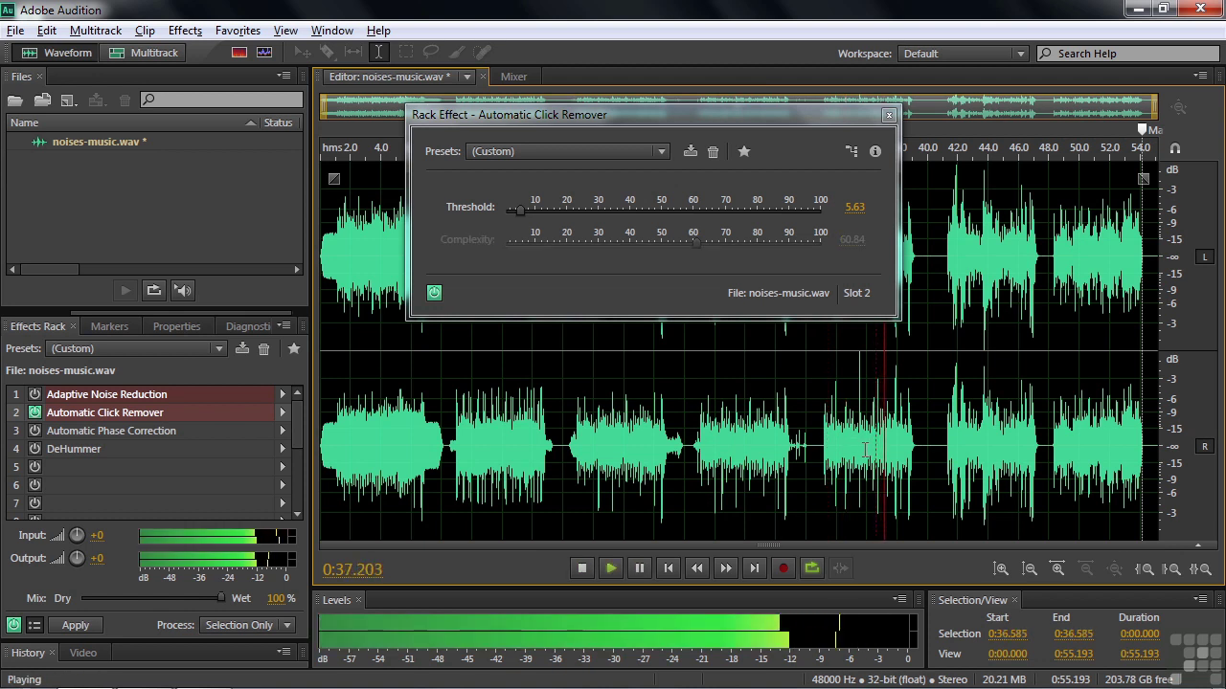
key("space")
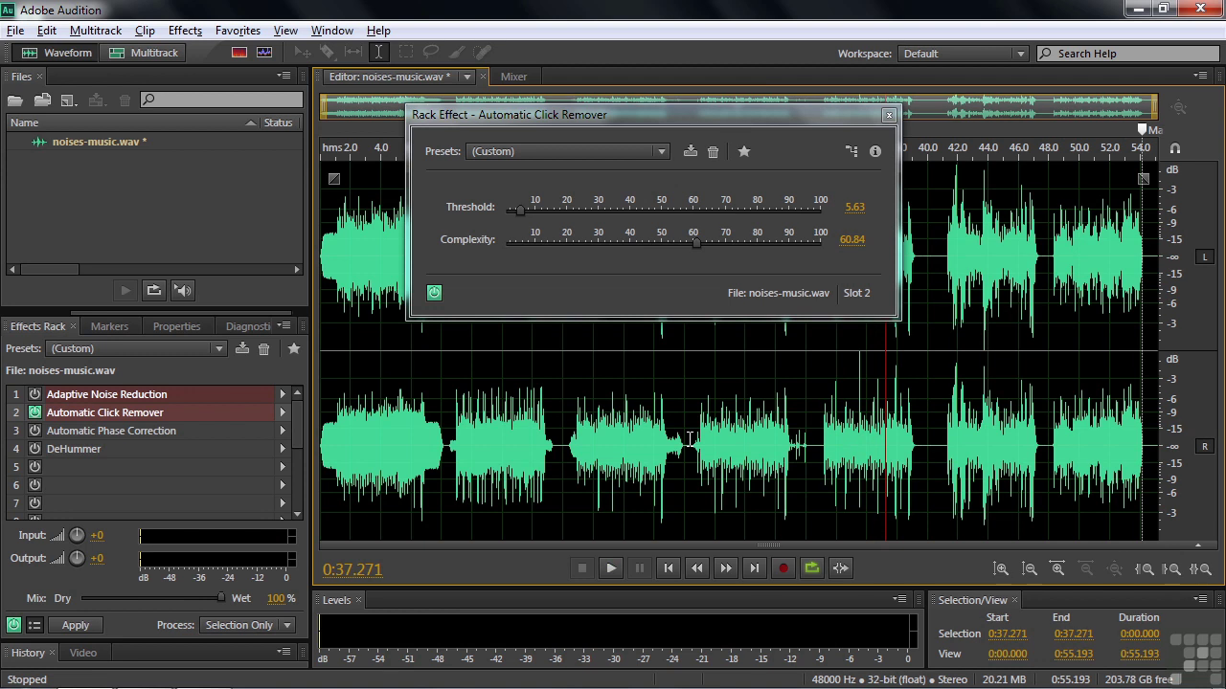
Replay the start of the fourth music section from about 24.7 seconds, and close the Automatic Click Remover settings
left_click(694, 441)
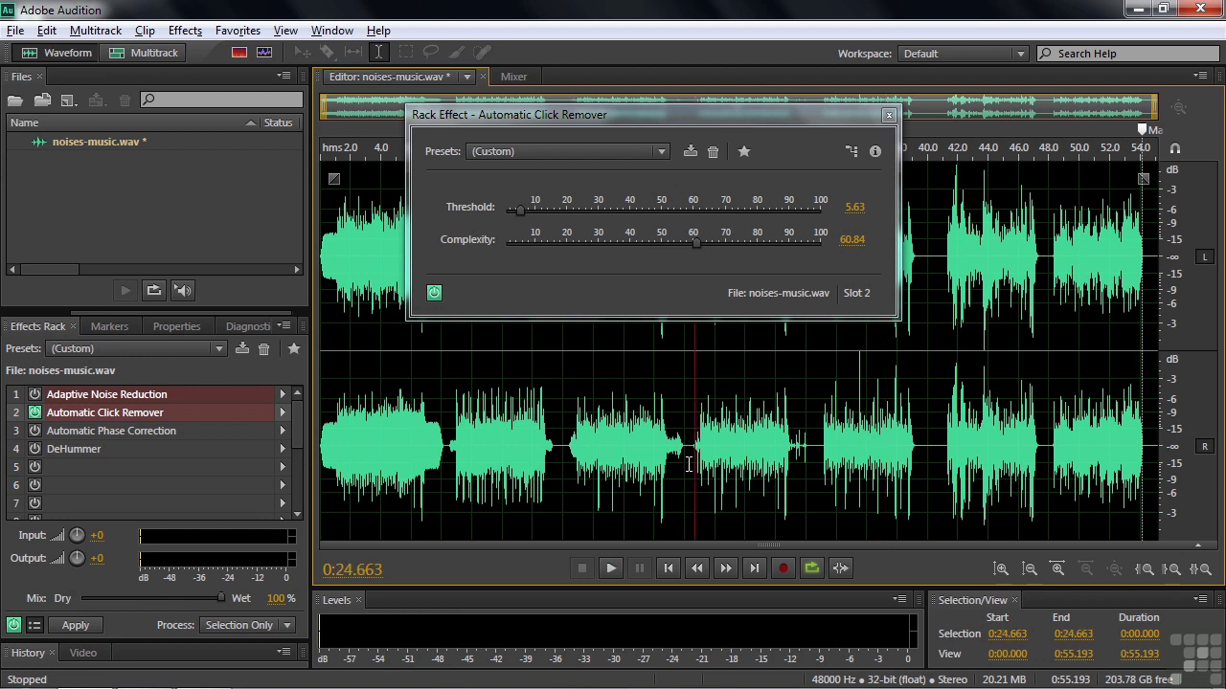
key("space")
key("space")
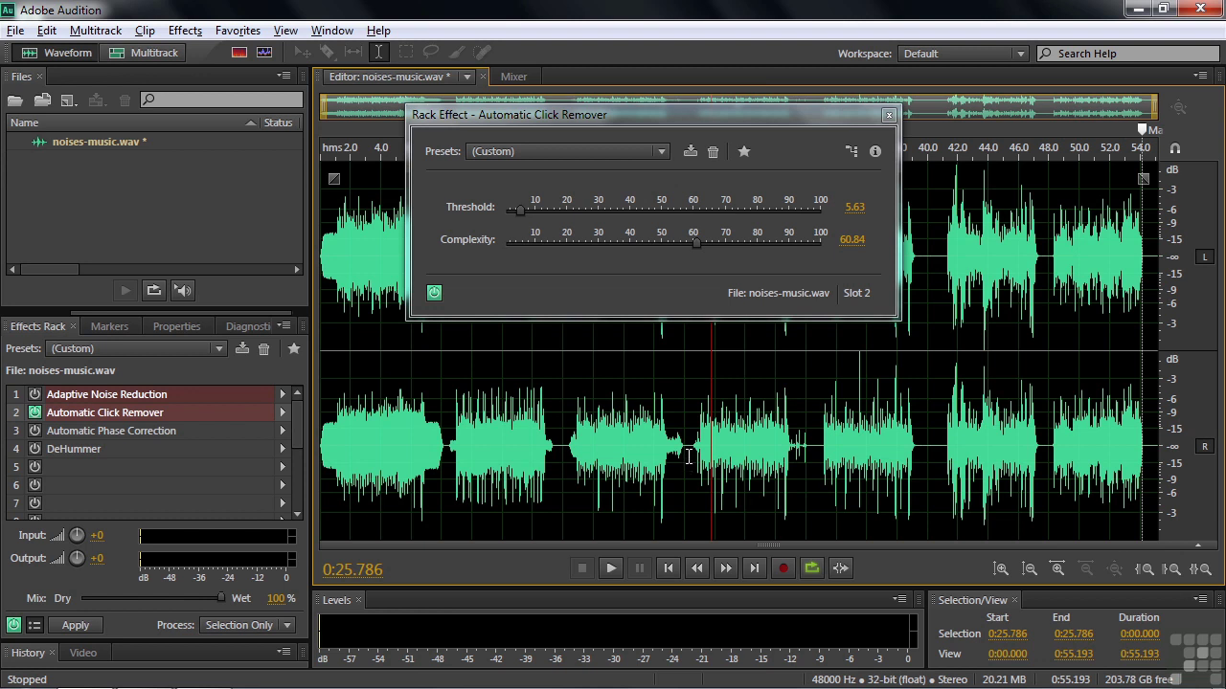
left_click(888, 116)
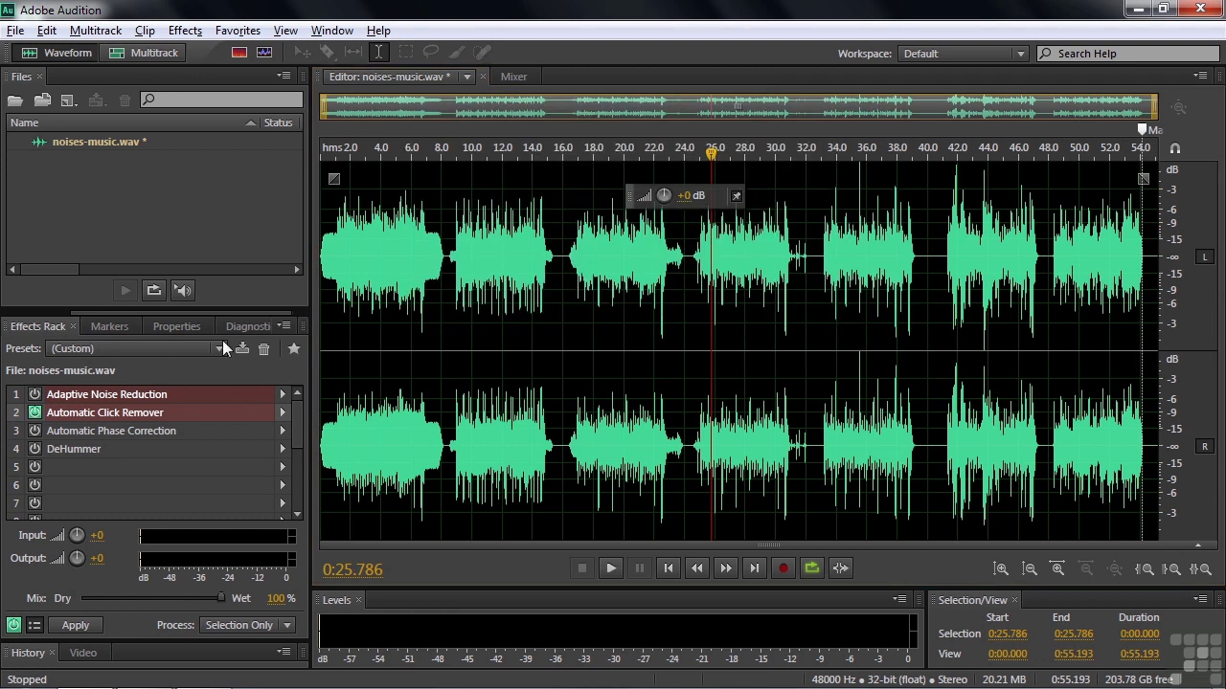
Open the rack's Automatic Phase Correction settings and enable that effect in place of the click remover
double_click(64, 431)
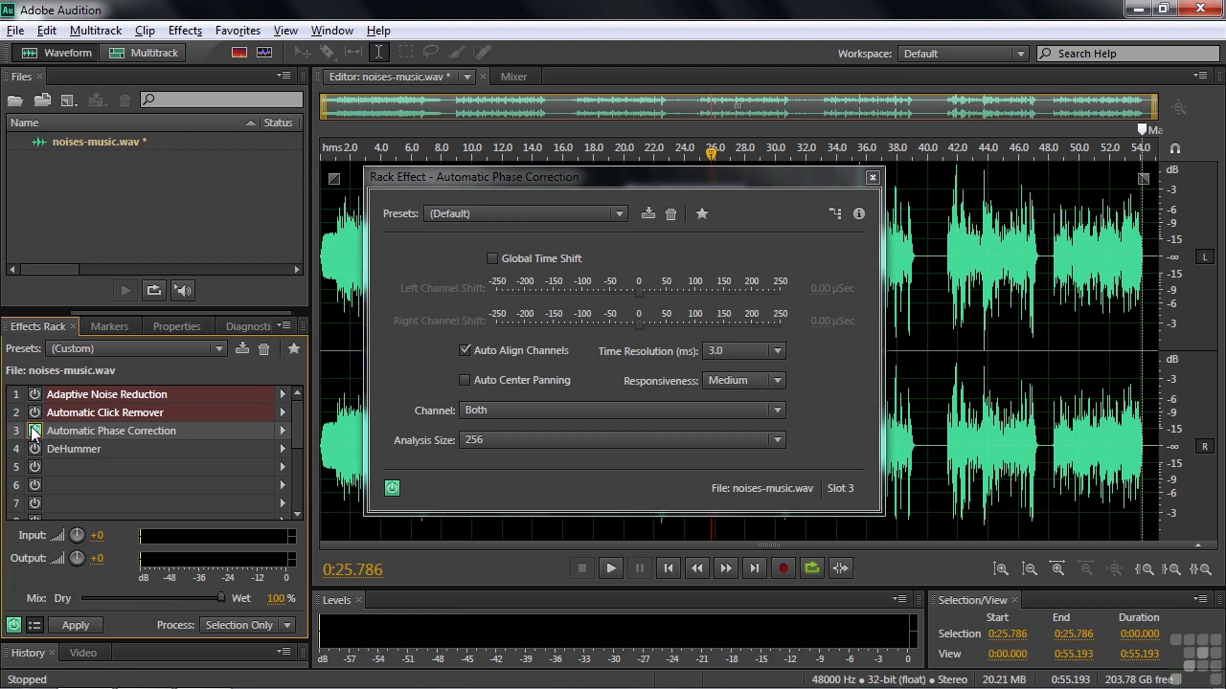
left_click(34, 431)
left_click(627, 176)
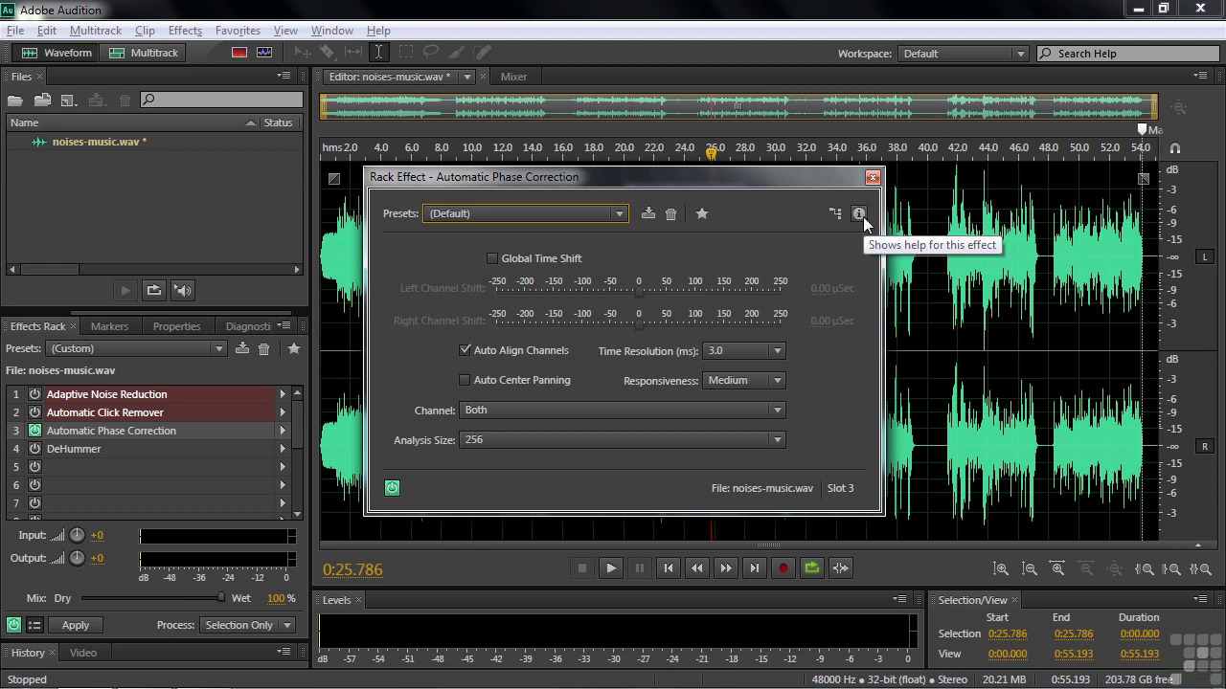
Close the Automatic Phase Correction settings, and open the rack's DeHummer settings with that effect enabled instead
left_click(873, 179)
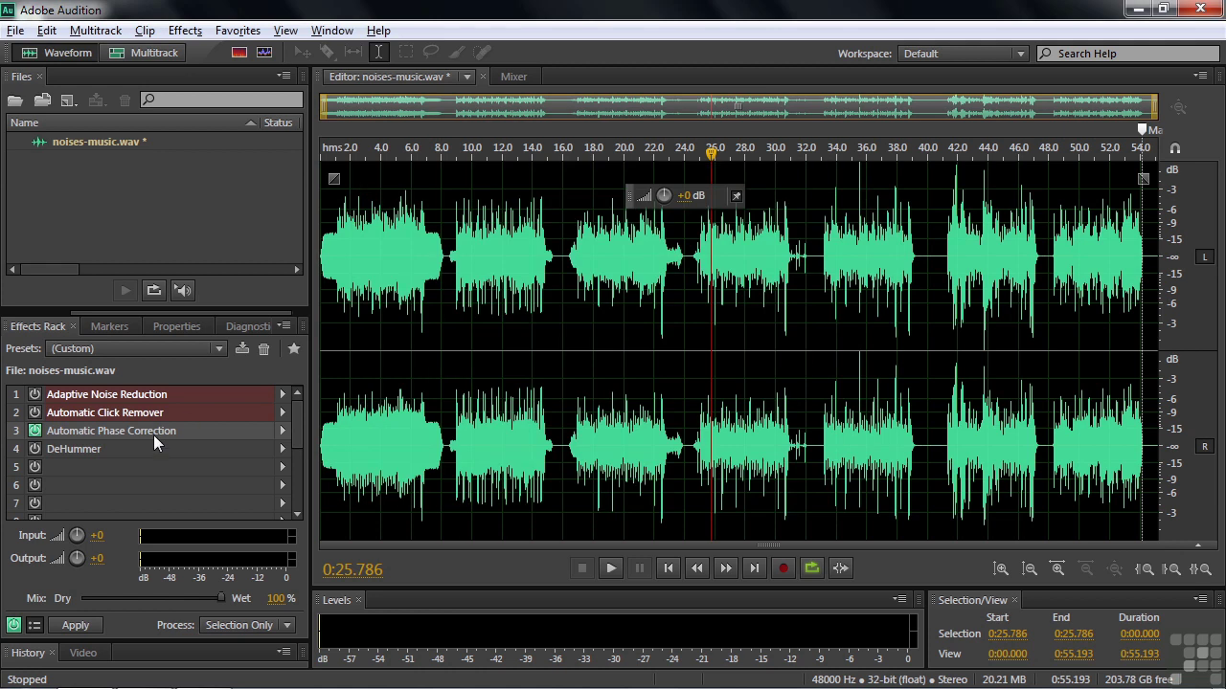
double_click(62, 449)
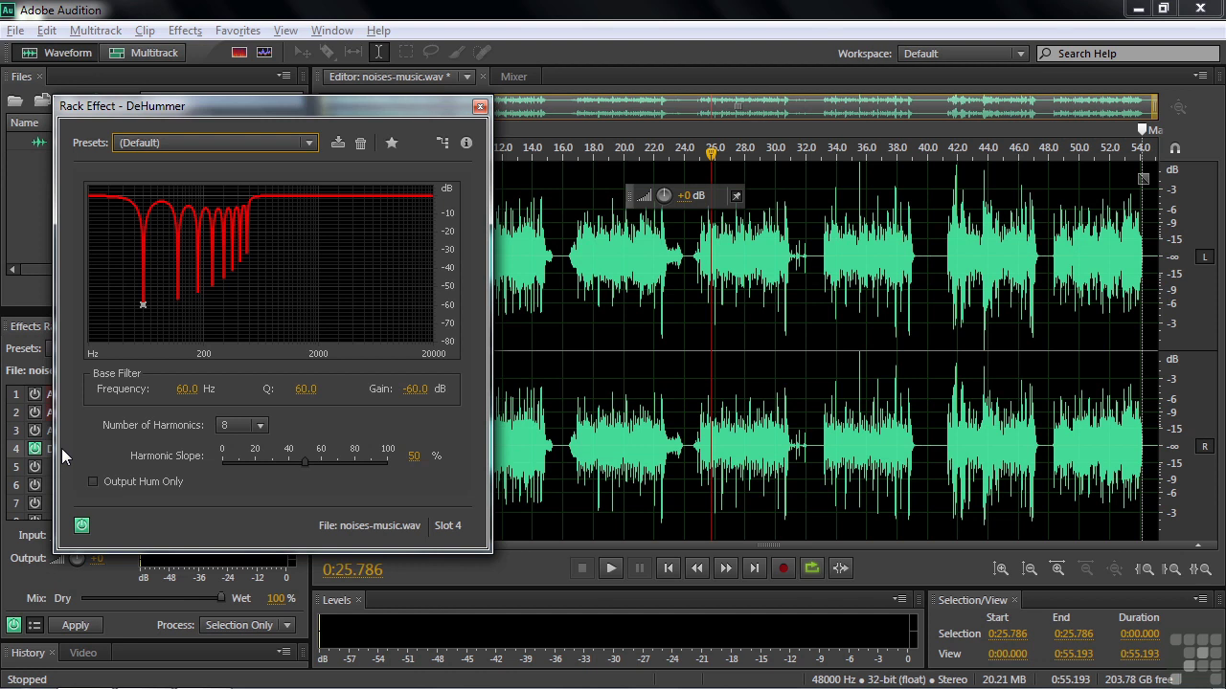
Open the Notch Filter effect from the Filter and EQ group and place its window beside the DeHummer settings for comparison
left_click(187, 31)
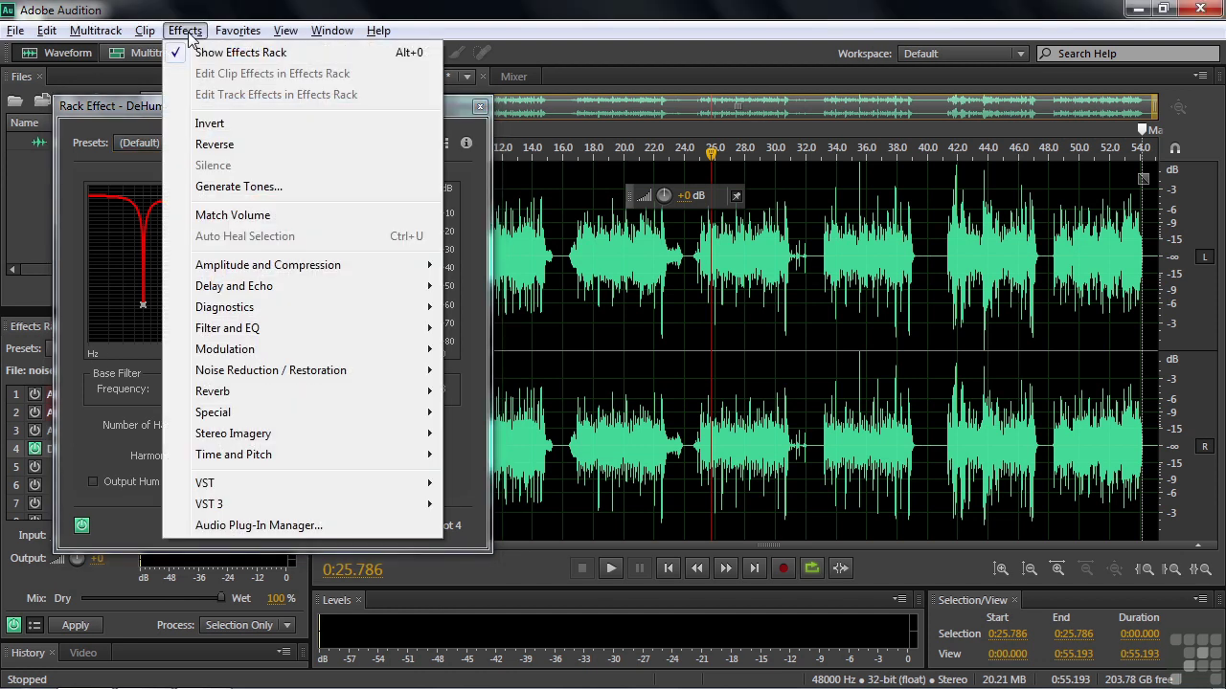
mouse_move(265, 330)
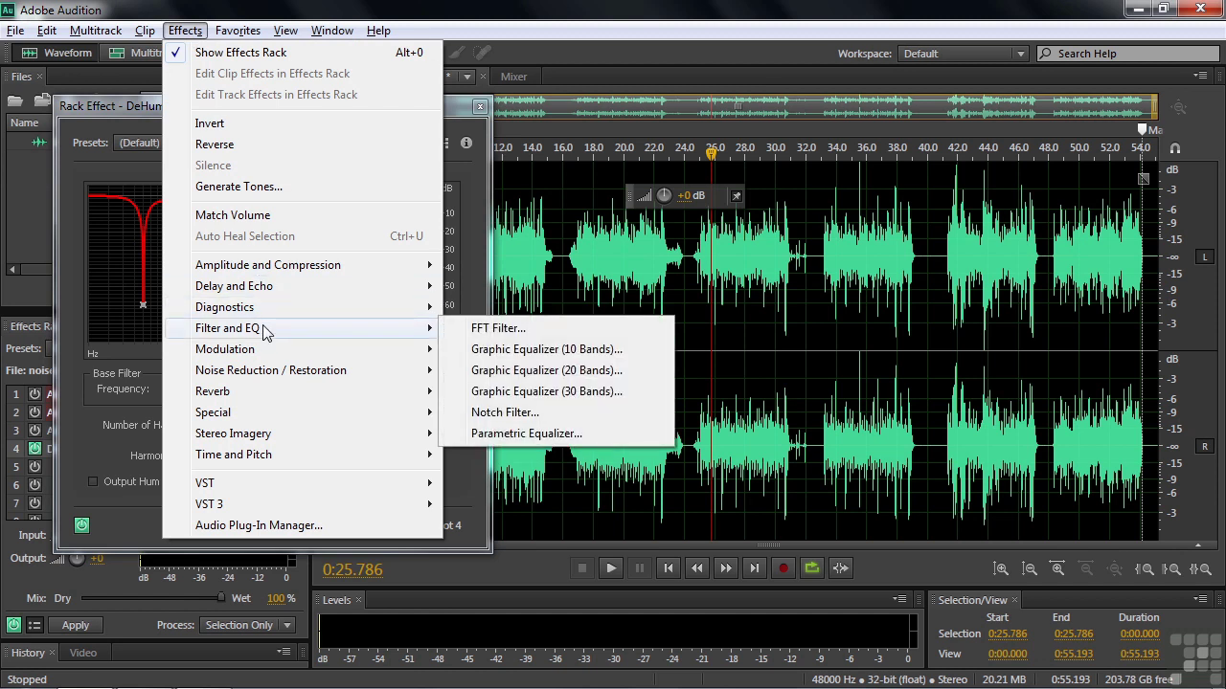
left_click(505, 413)
left_click_drag(570, 99, 773, 102)
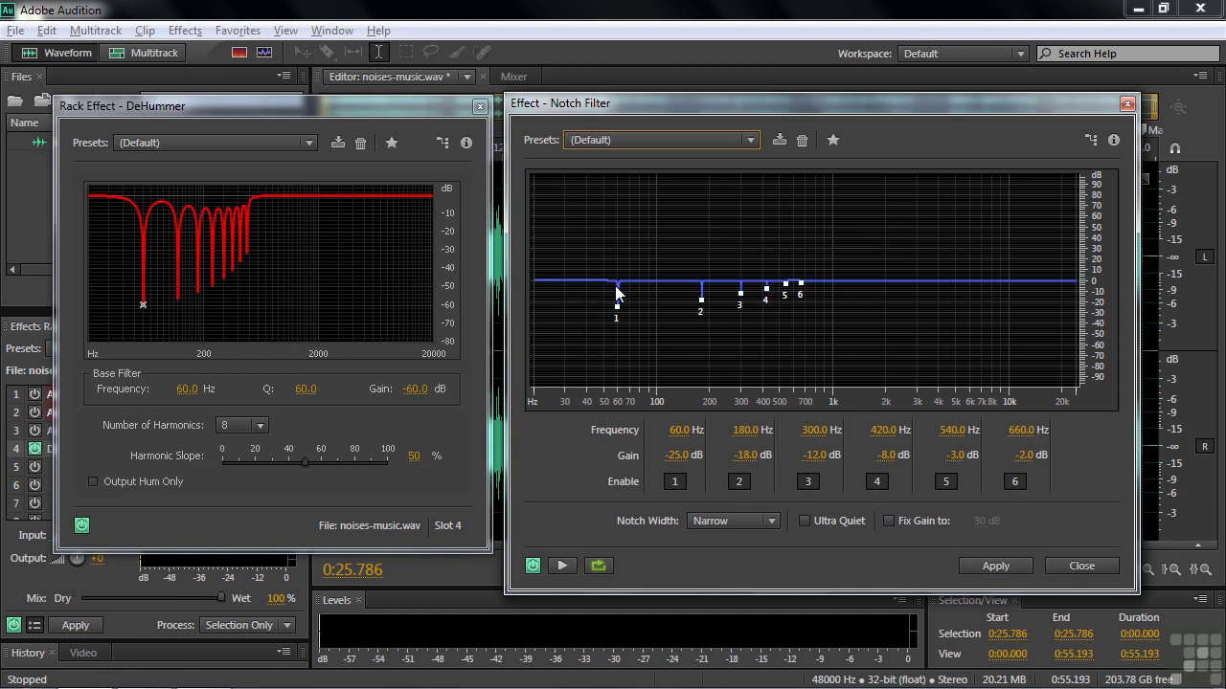
Try the Notch Filter's Very Narrow and Super Narrow notch widths, and return the width to Narrow
left_click(769, 520)
left_click(757, 565)
left_click(778, 524)
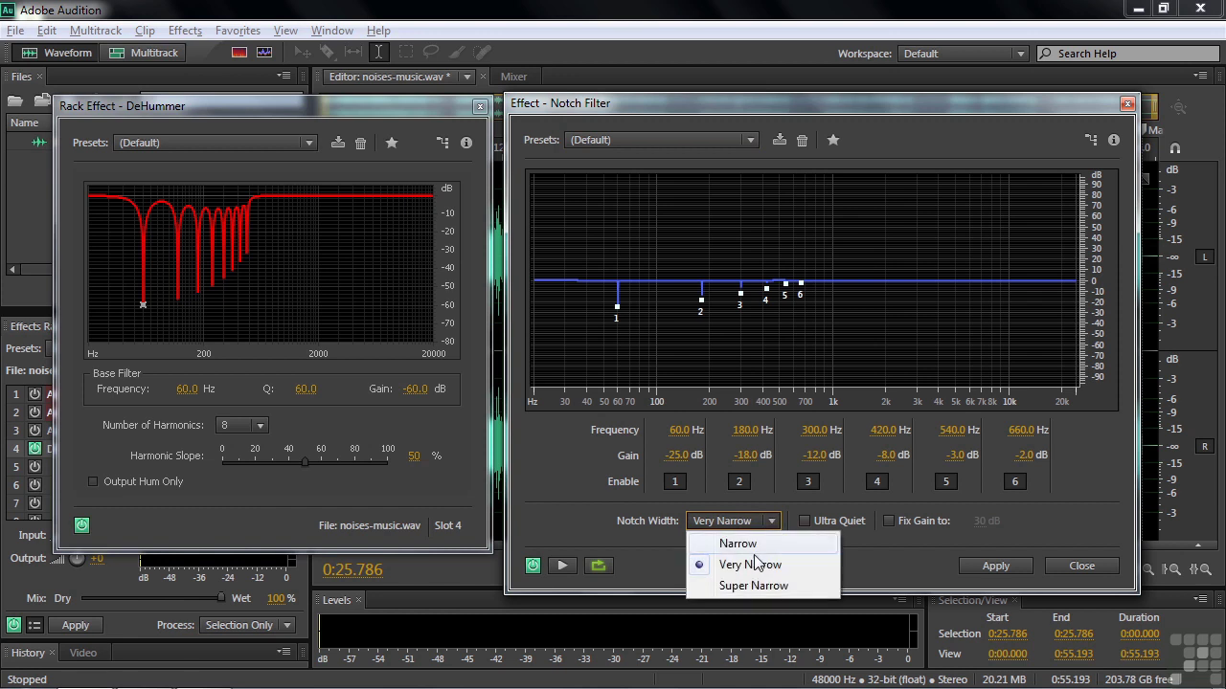
left_click(747, 582)
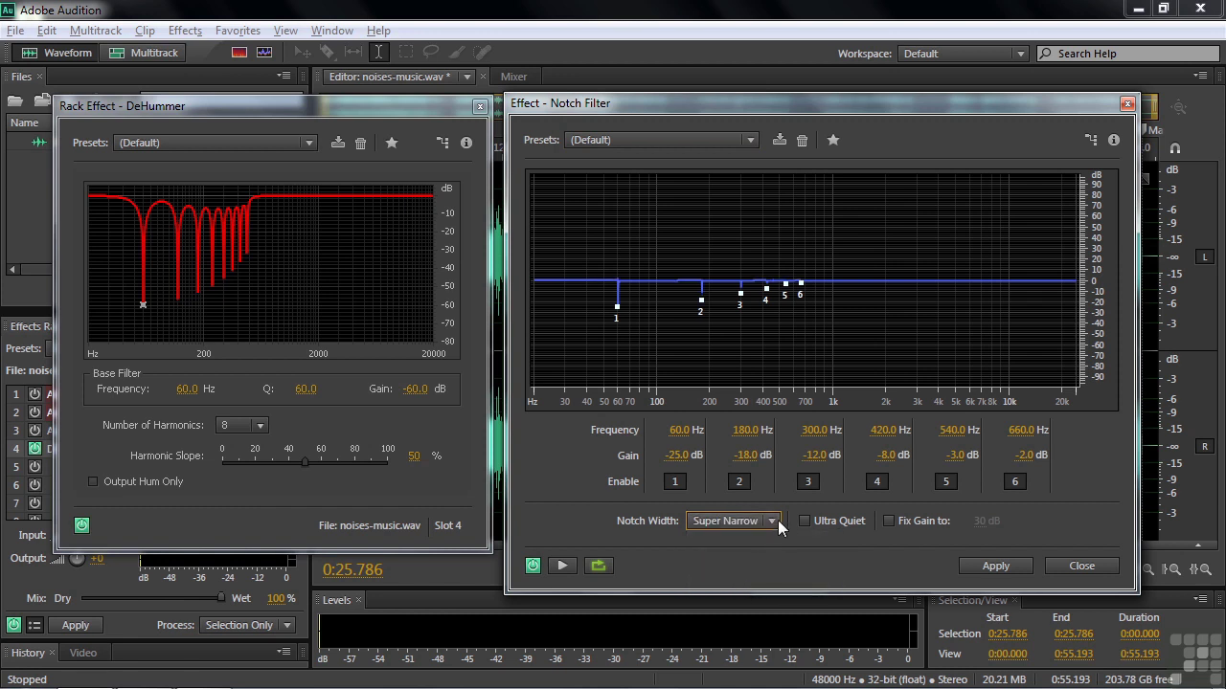
left_click(774, 520)
left_click(752, 542)
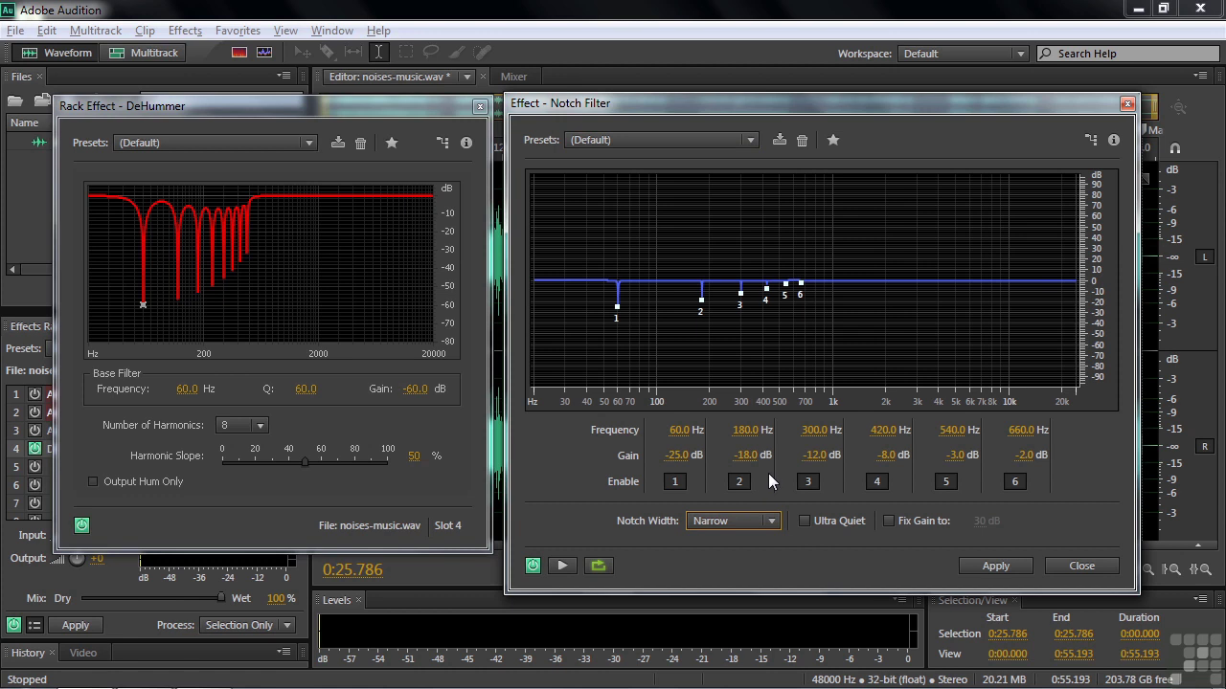
Select the DeHummer's 60 Hz base filter point and narrow its notches by raising Q to 2202.2
left_click(278, 110)
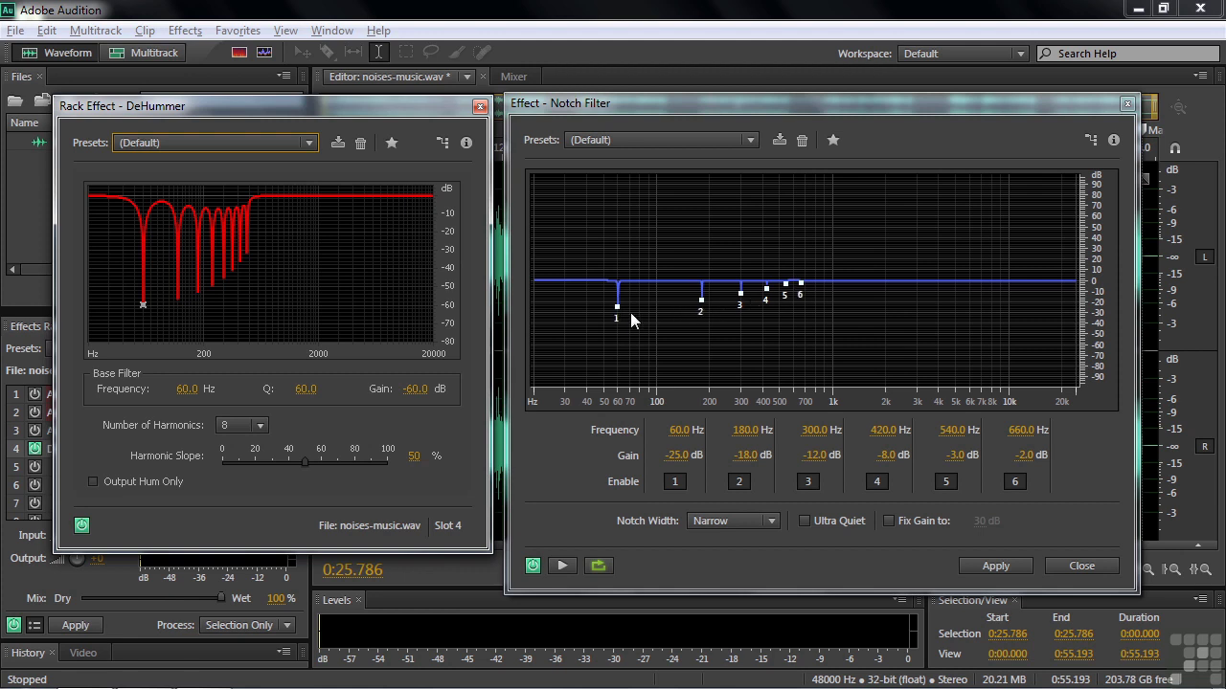
left_click(142, 303)
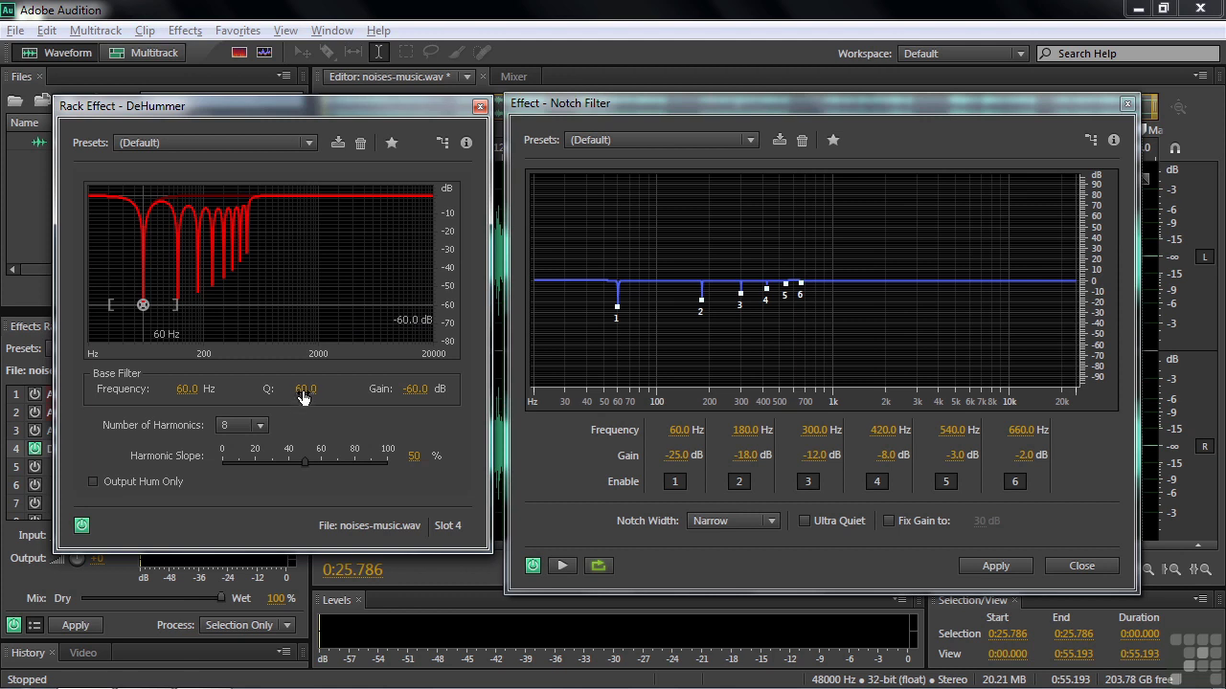
left_click_drag(304, 389, 263, 378)
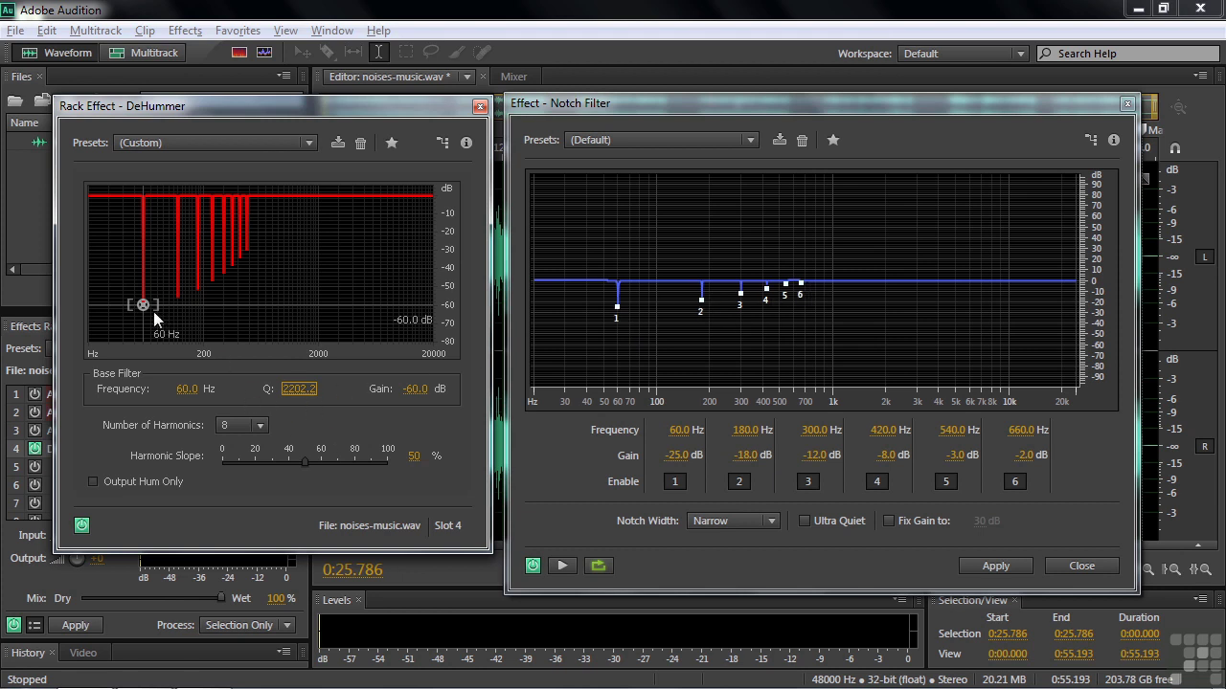
Try different DeHummer harmonic counts, starting with 3, and set the Number of Harmonics to 6
left_click(259, 425)
left_click(234, 469)
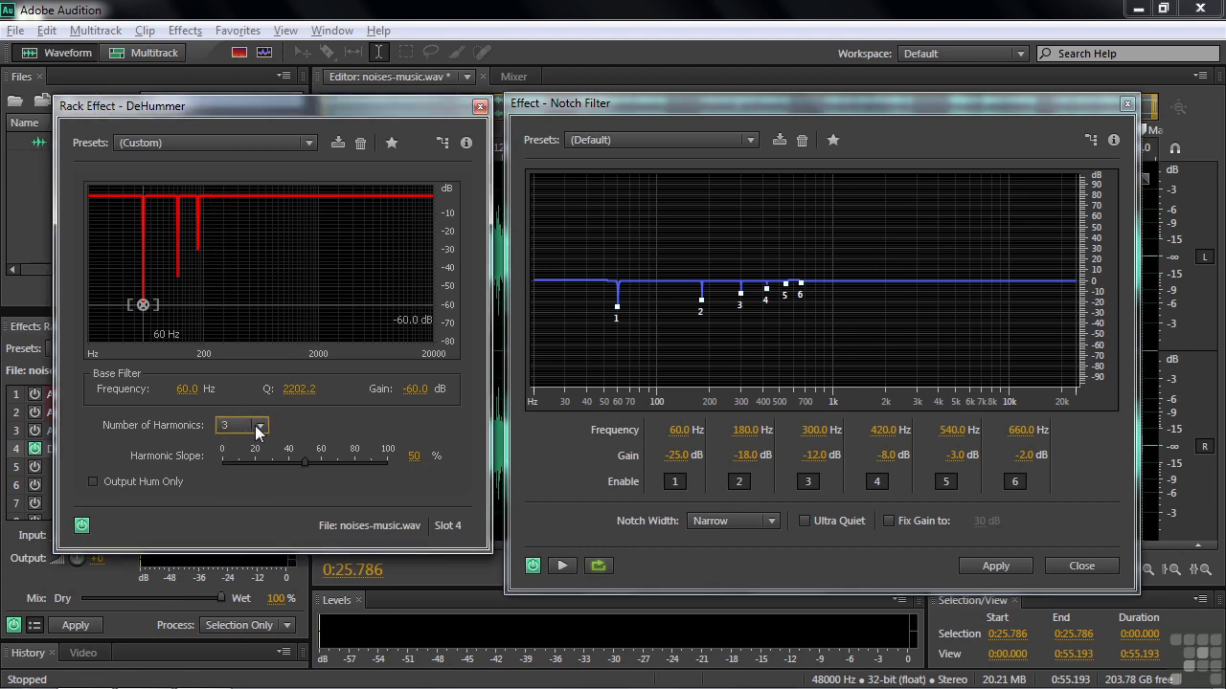
left_click(257, 427)
left_click(237, 478)
left_click(257, 427)
left_click(235, 501)
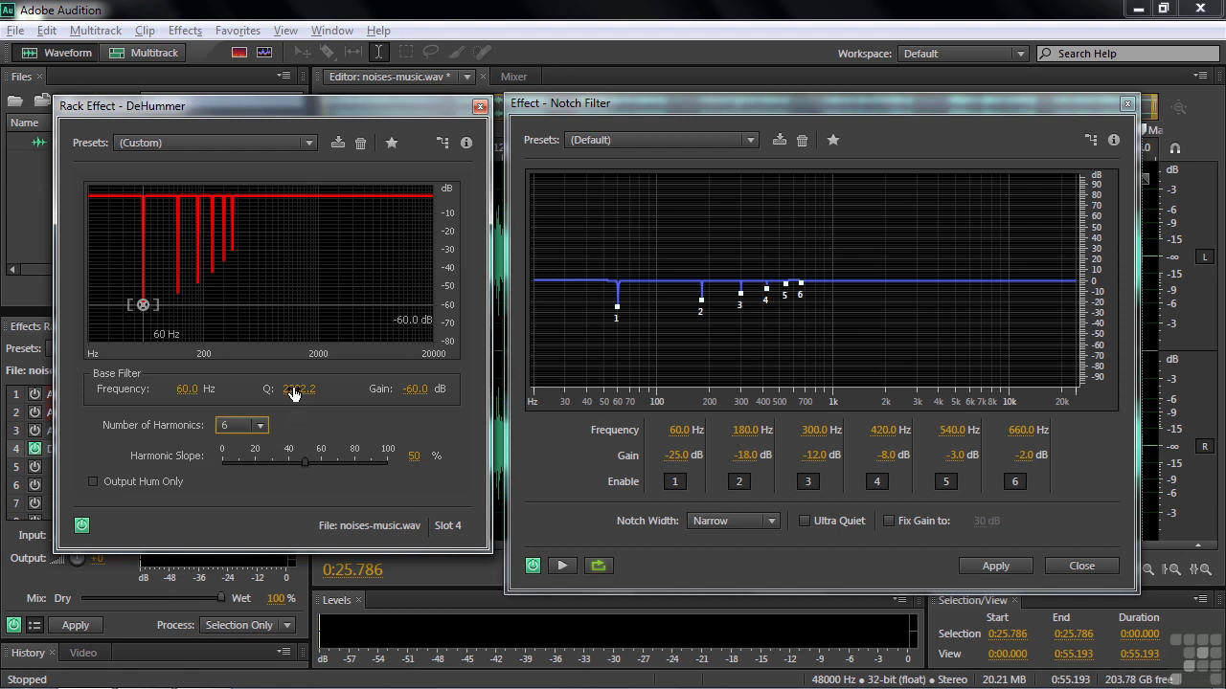
Set the DeHummer's Harmonic Slope to 51%, and close both the Notch Filter and DeHummer windows
mouse_move(304, 463)
left_mouse_down()
mouse_move(240, 466)
mouse_move(303, 469)
left_mouse_up()
left_click(1129, 105)
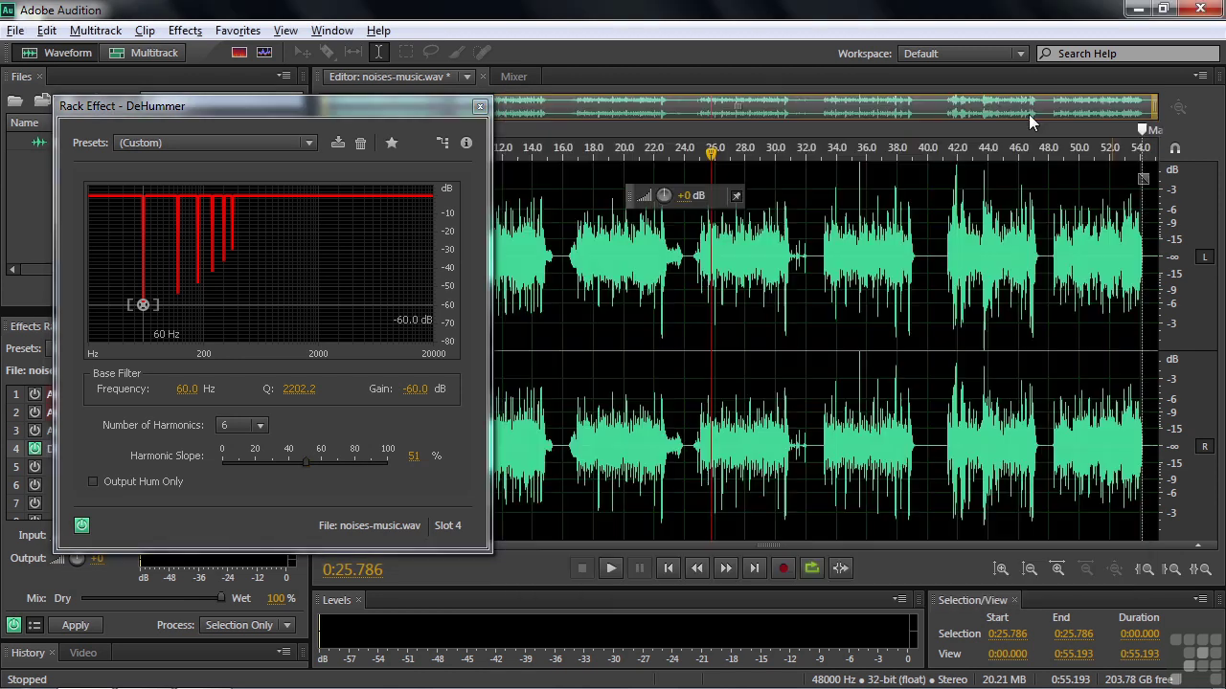
left_click(479, 106)
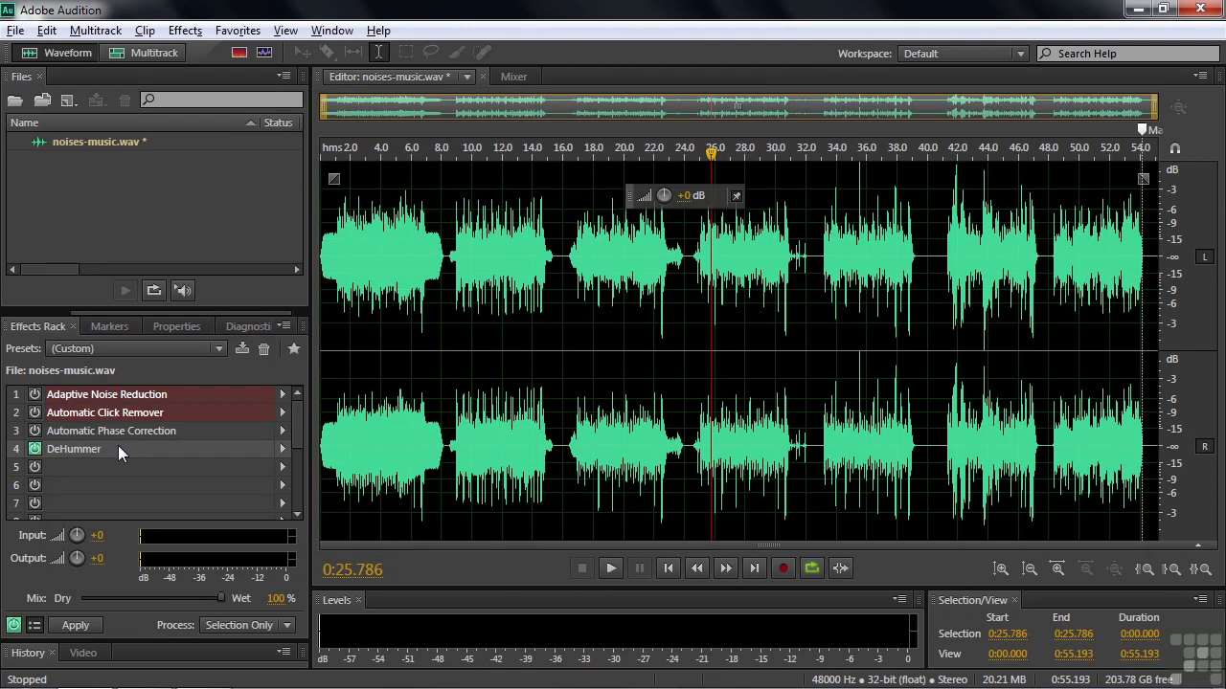